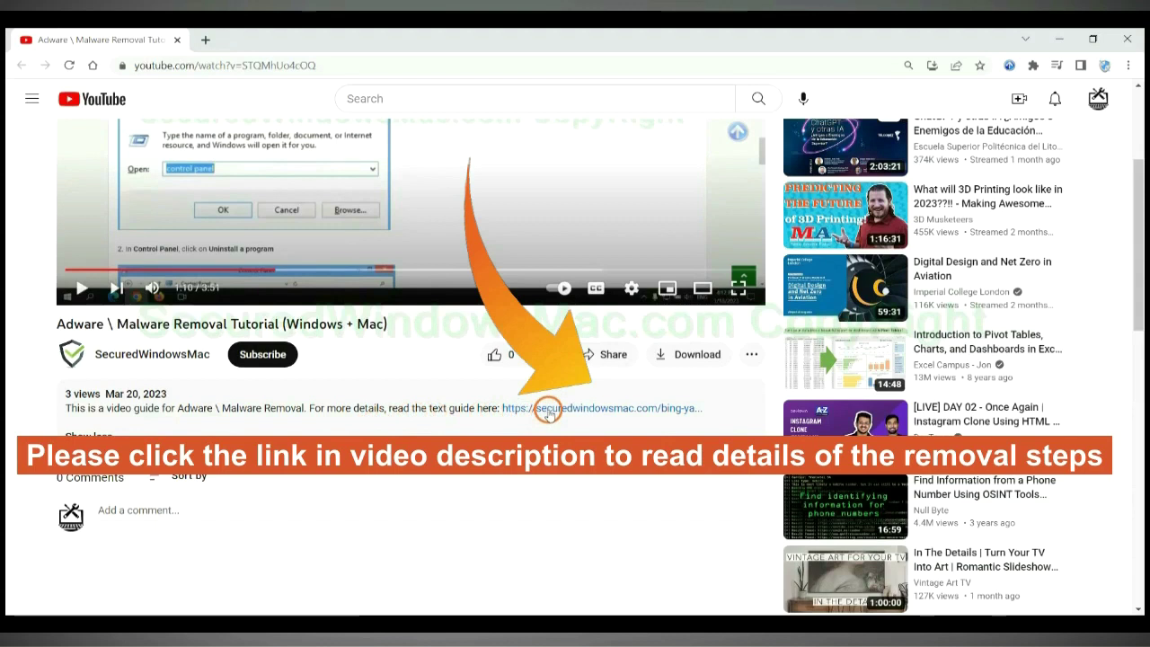
Step: Open the removal guide and scroll to its Instant Automatic Removal section with SpyHunter downloads
click(548, 409)
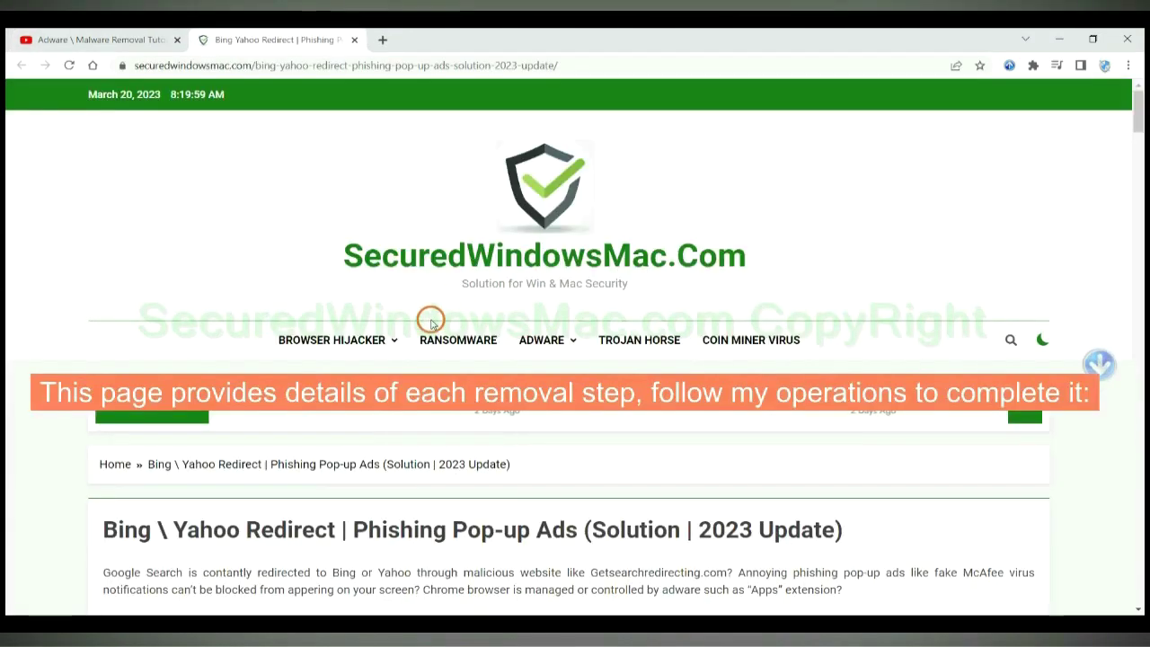
scroll(814, 270, down, 14)
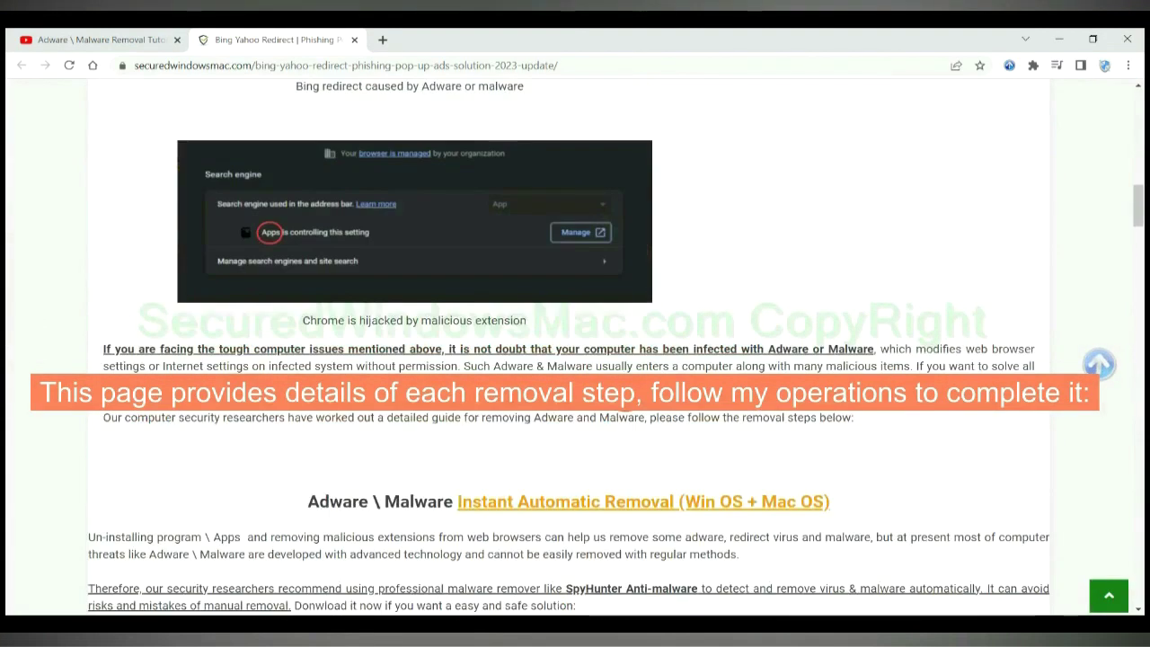
scroll(624, 397, down, 3)
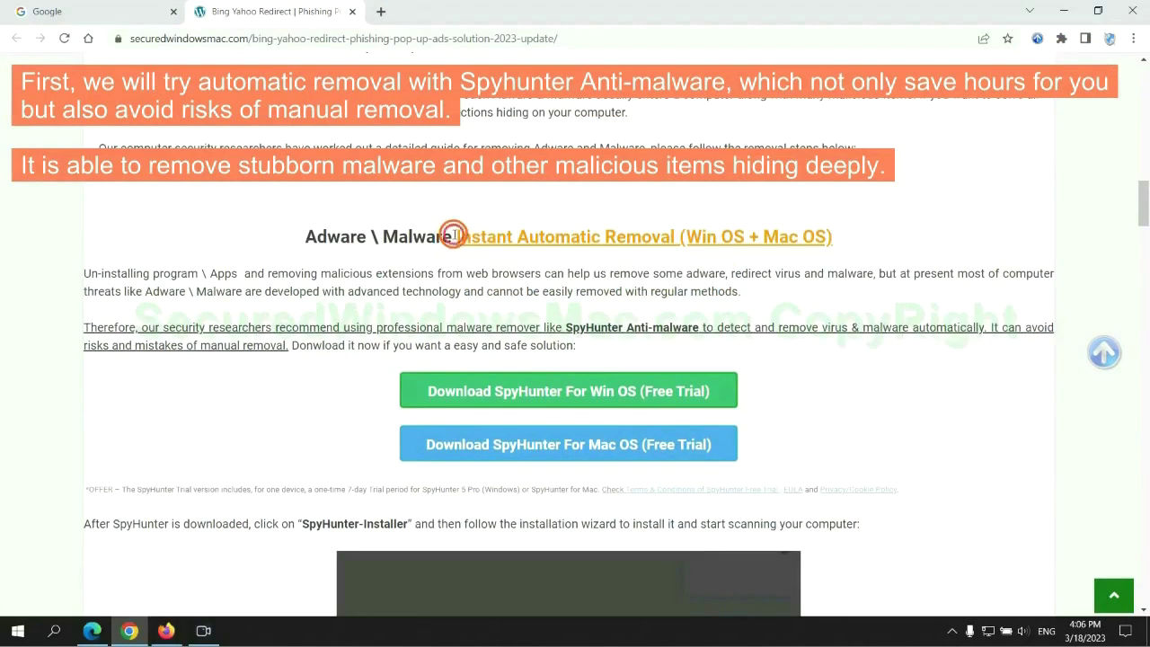
drag(456, 235, 665, 234)
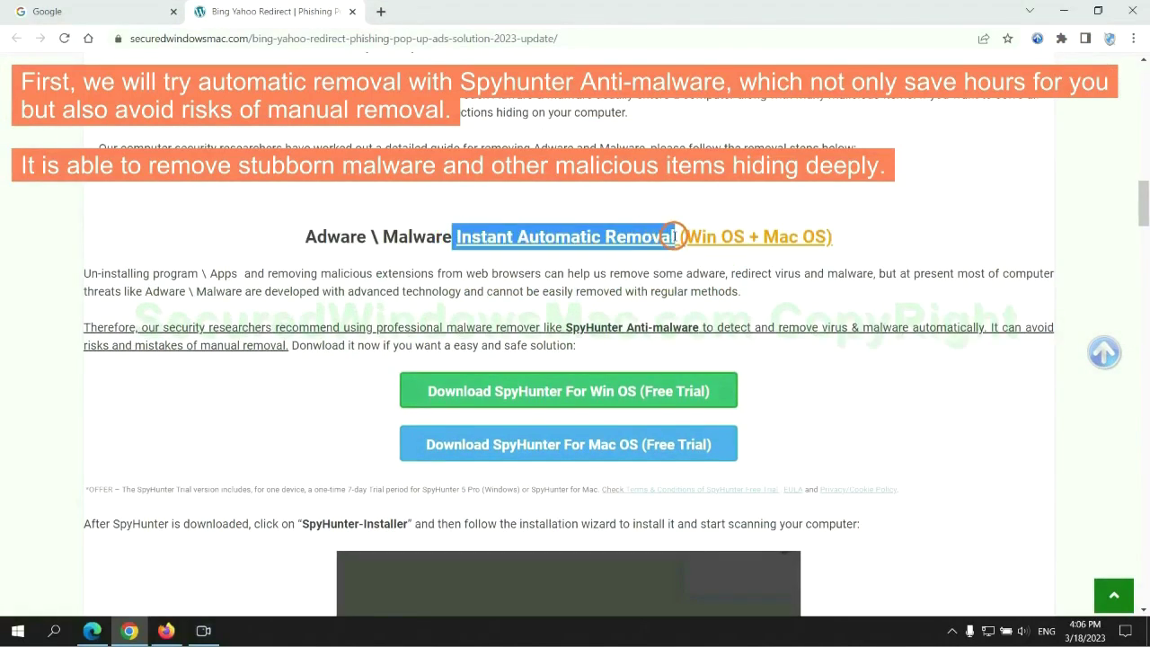
click(574, 198)
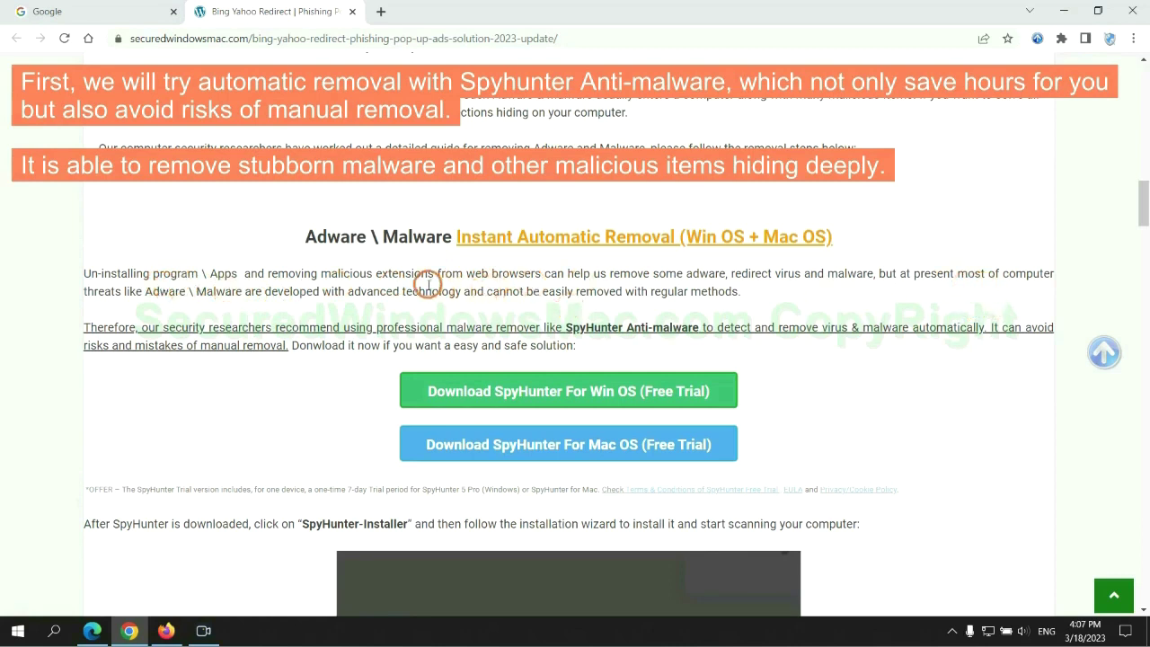
Step: Download the SpyHunter installer for Windows, keep it despite the warning, and run it
scroll(569, 331, down, 1)
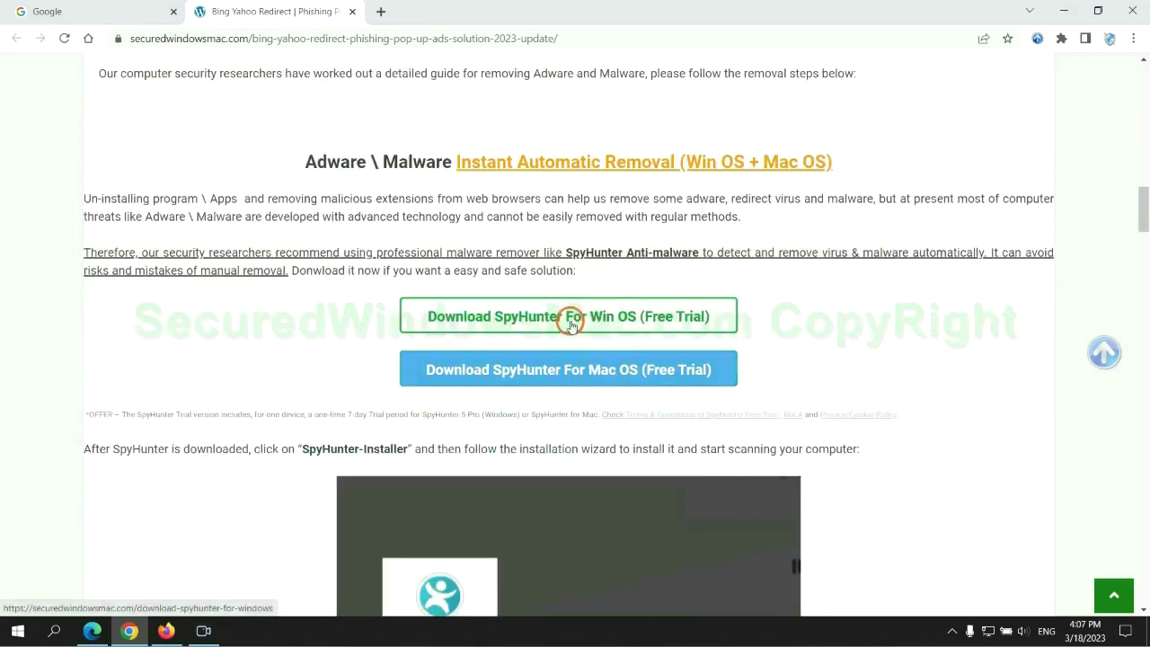
scroll(581, 361, down, 2)
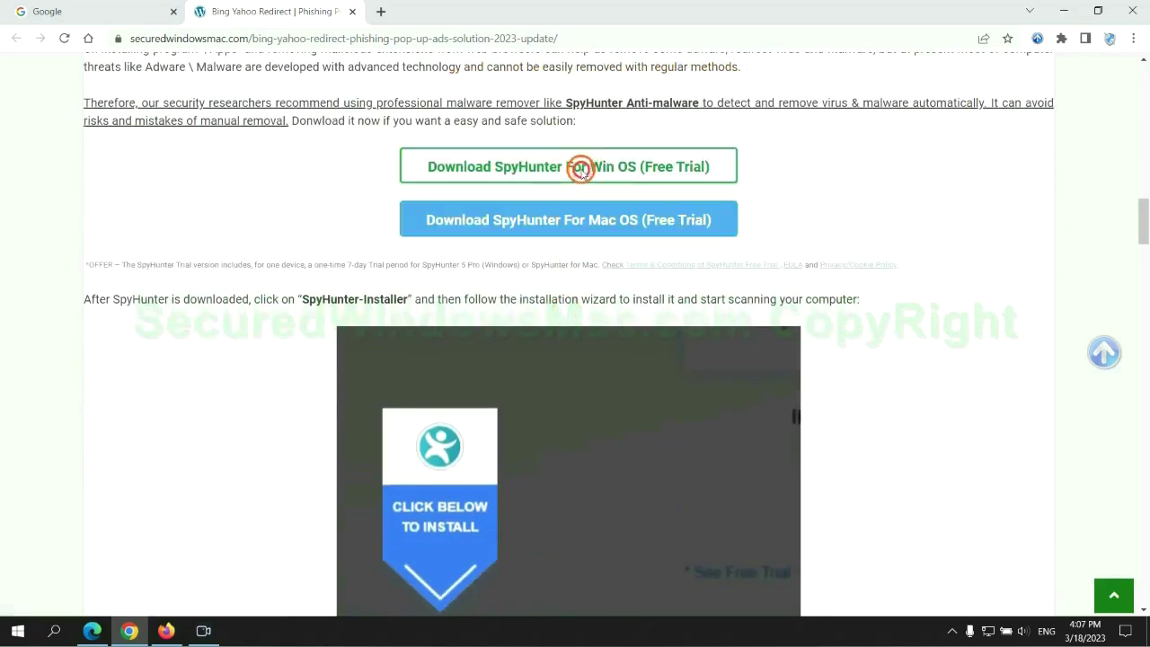
click(581, 168)
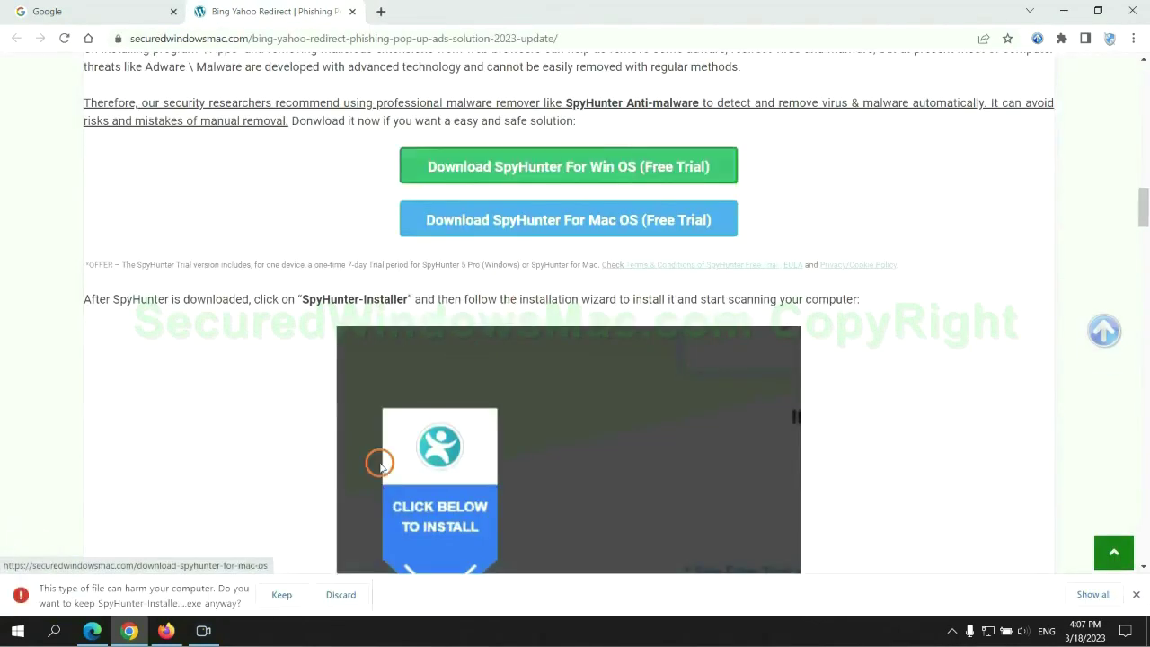
click(278, 593)
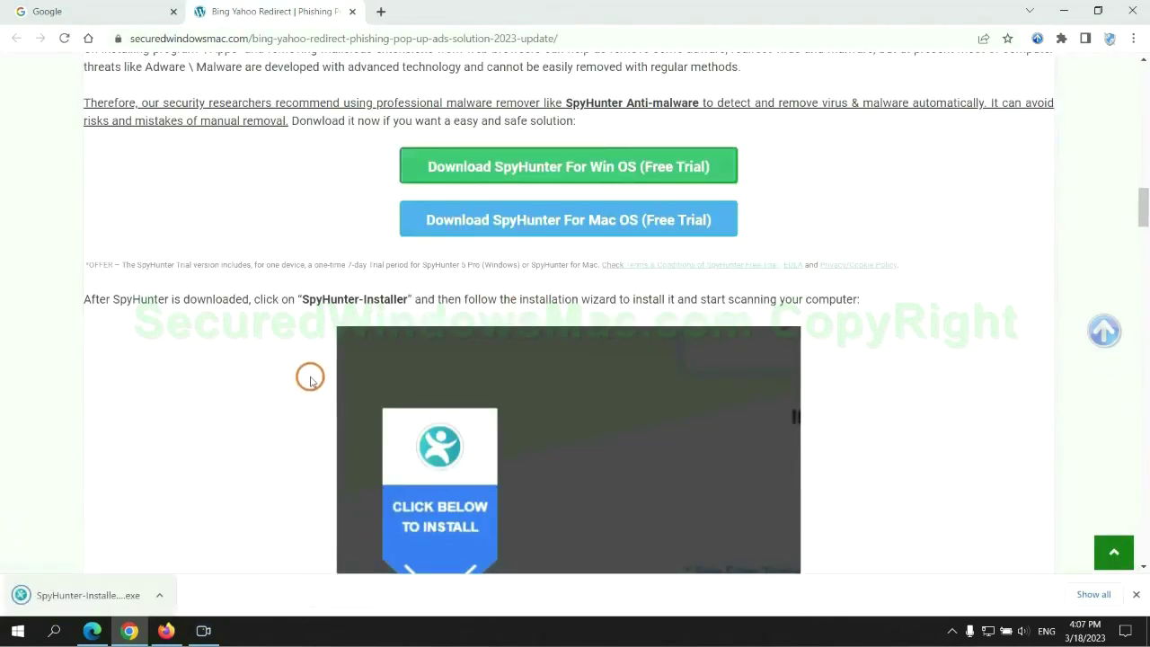
click(110, 596)
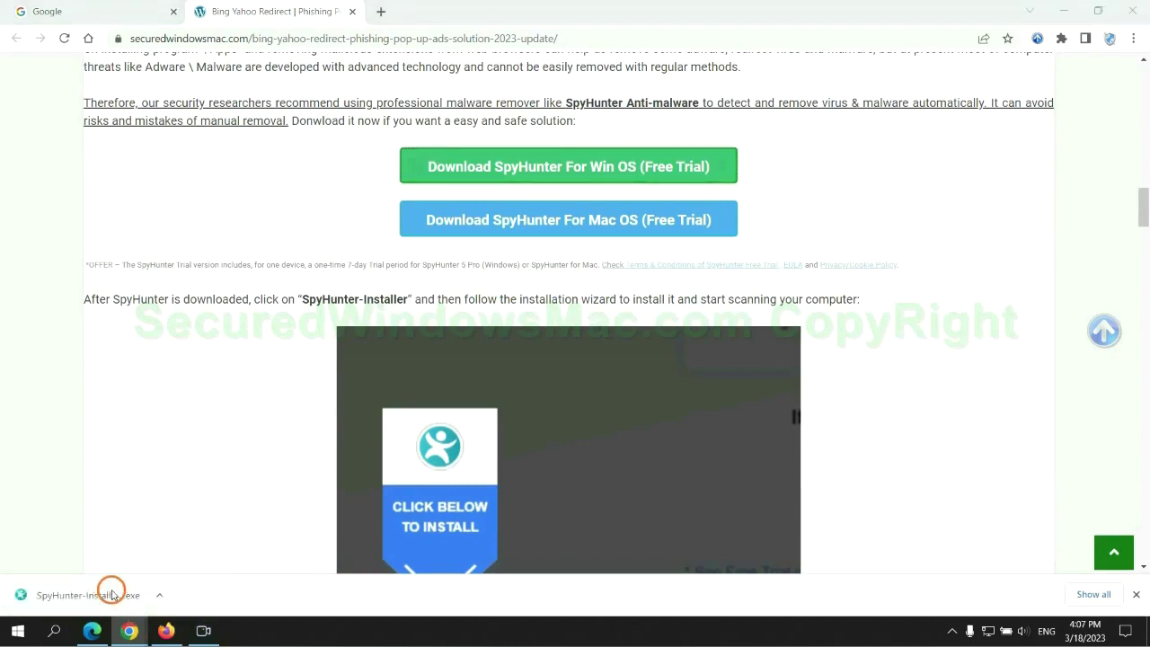
scroll(559, 260, down, 2)
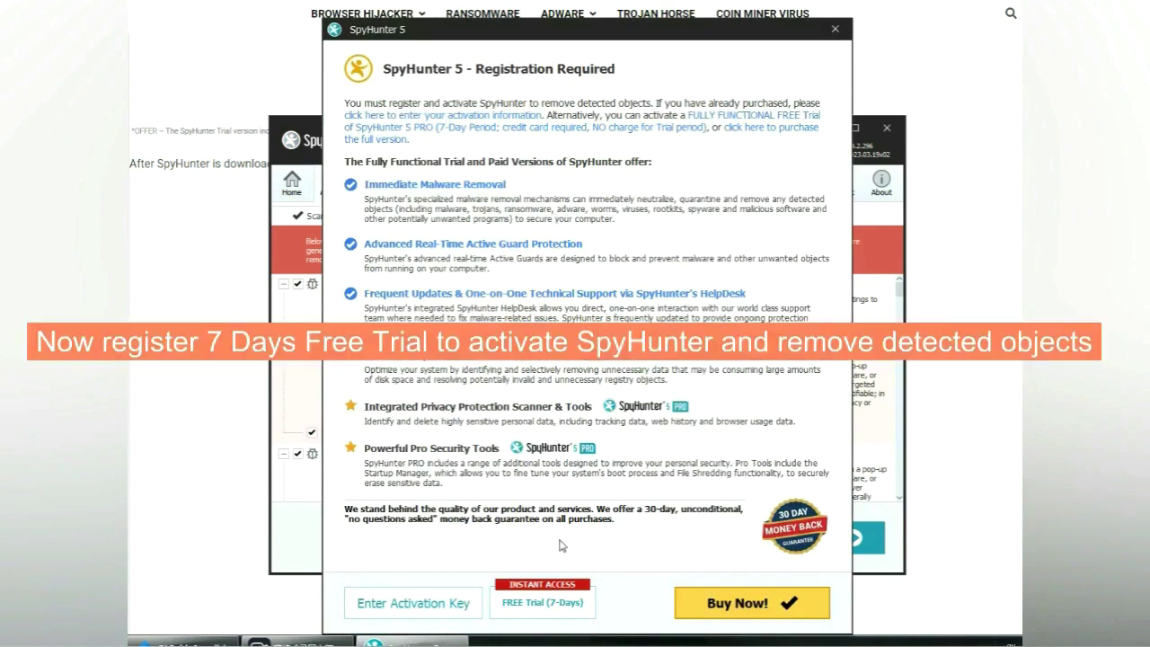
Step: Start the free 7-day SpyHunter trial to reach the $0.00 registration page
click(543, 603)
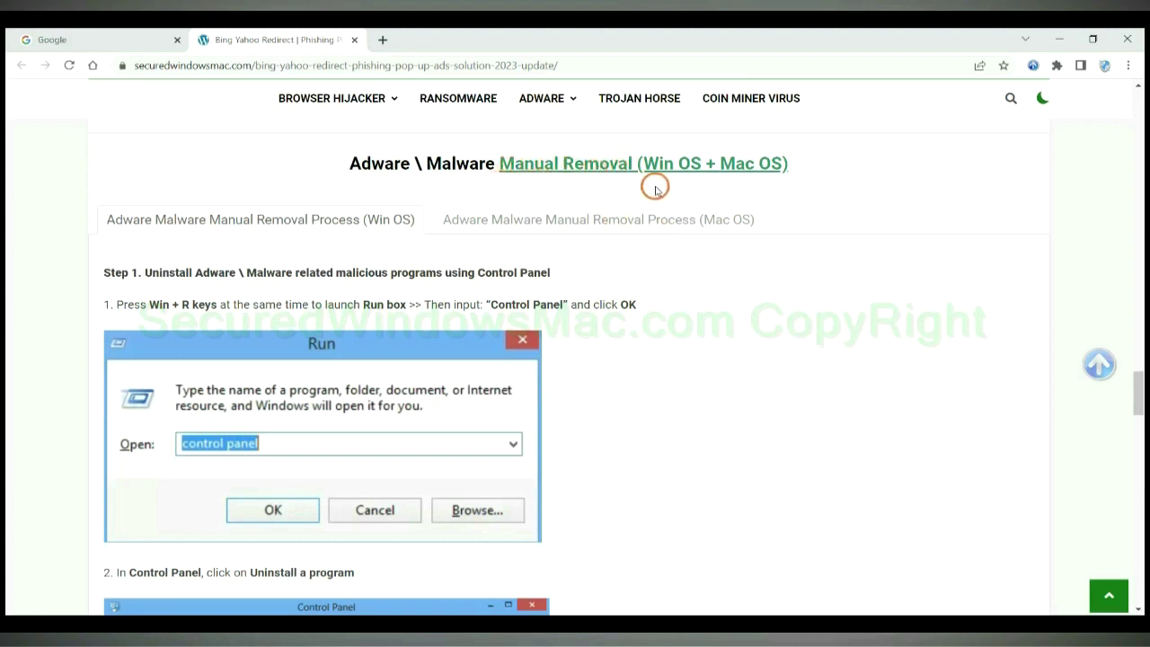
Step: Highlight Win OS and Mac OS in the Manual Removal heading and show the Mac OS steps
drag(643, 164, 704, 164)
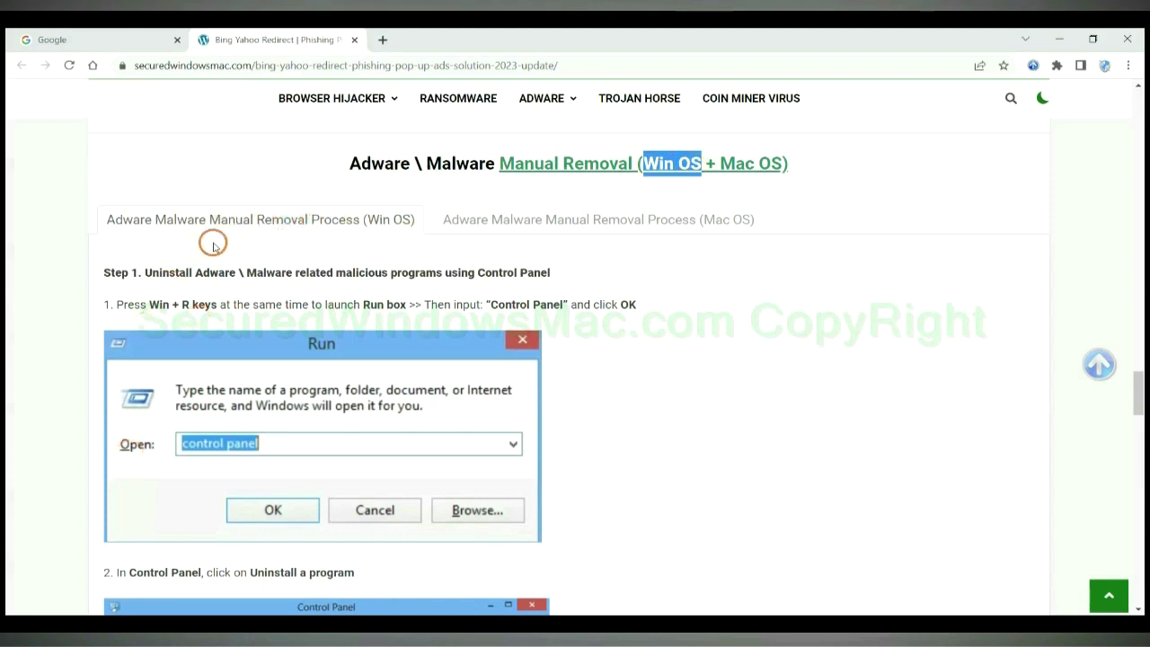
drag(720, 164, 783, 164)
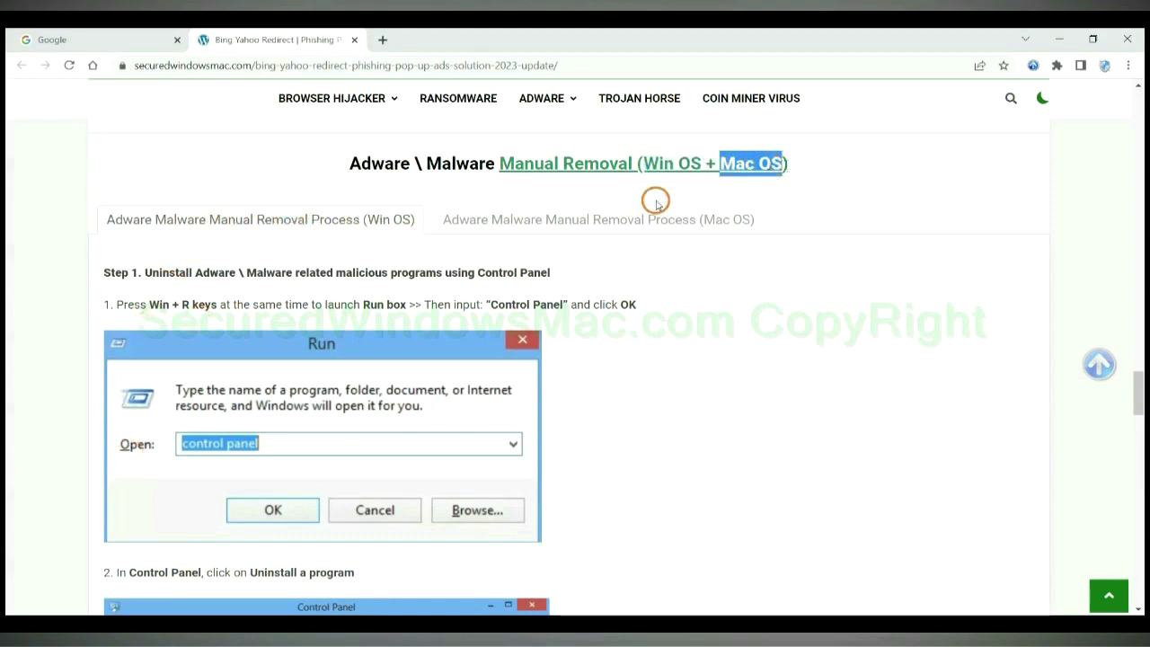
click(589, 216)
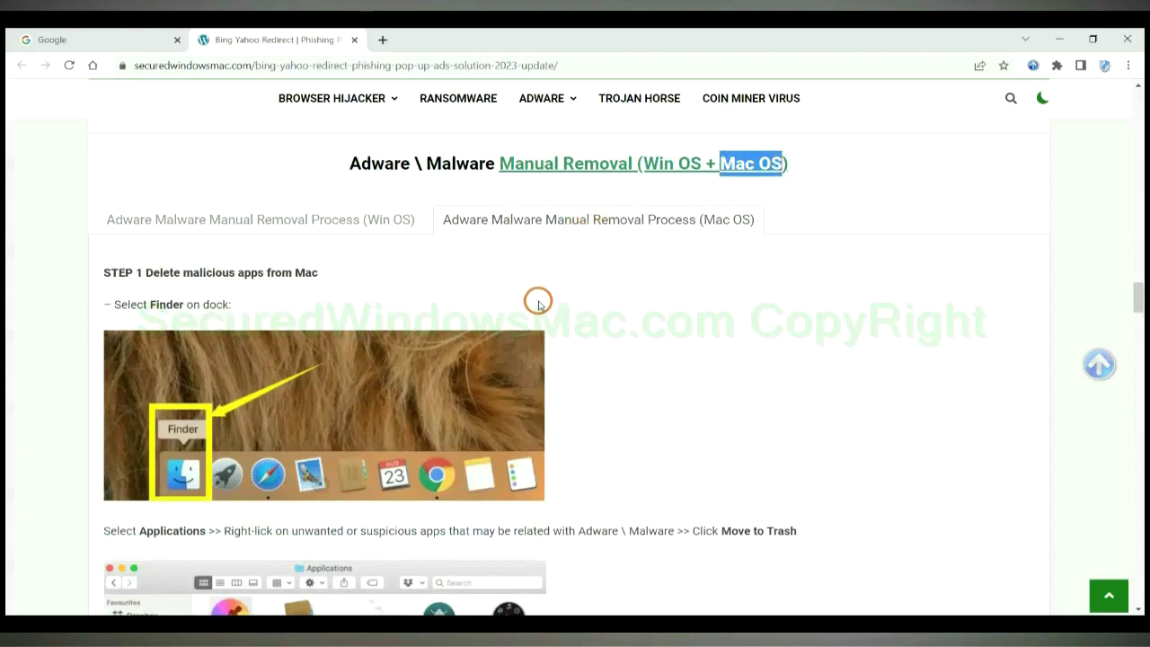
Step: Return to the Windows Step 1 instructions on uninstalling malicious programs
scroll(539, 301, up, 1)
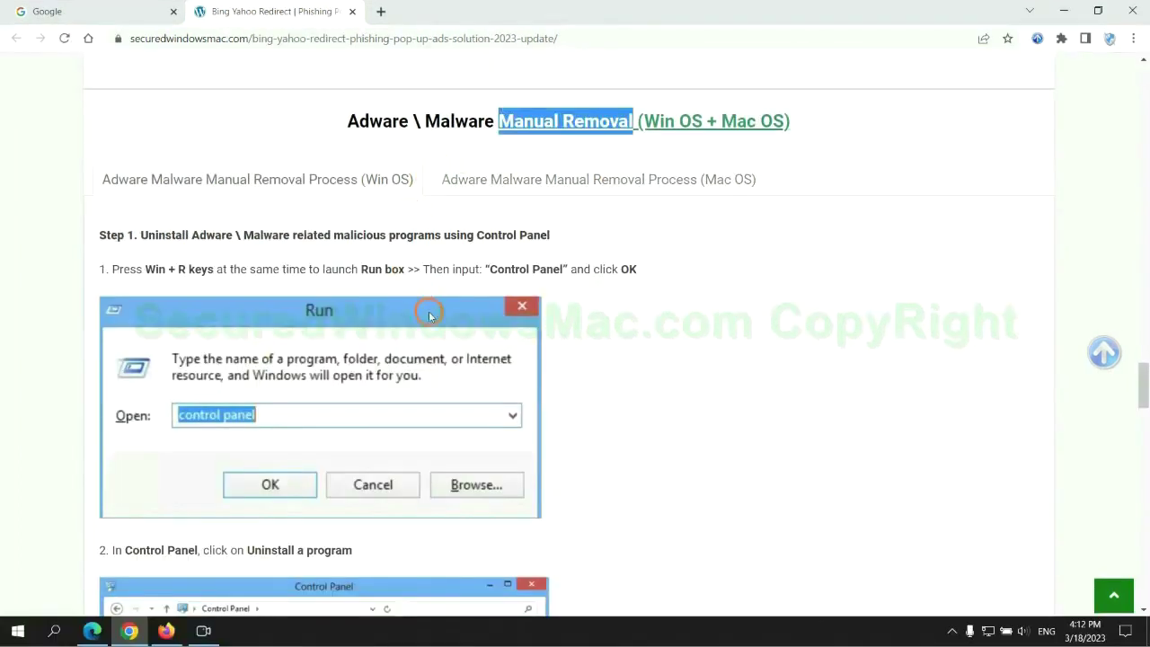
scroll(429, 315, up, 1)
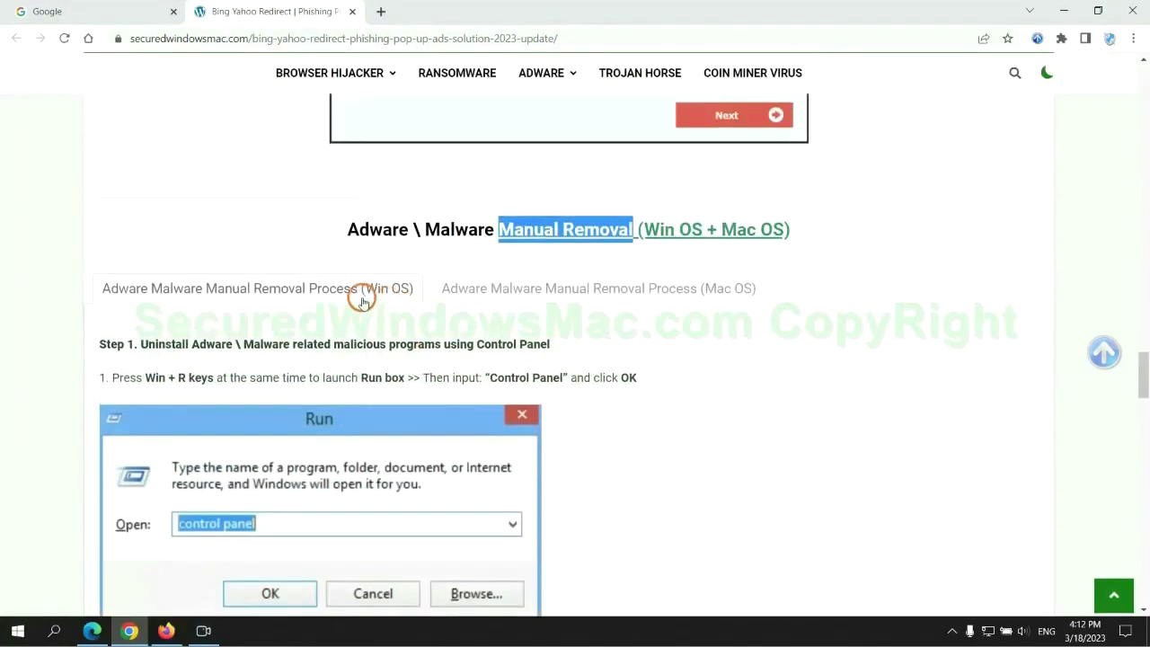
scroll(341, 279, down, 2)
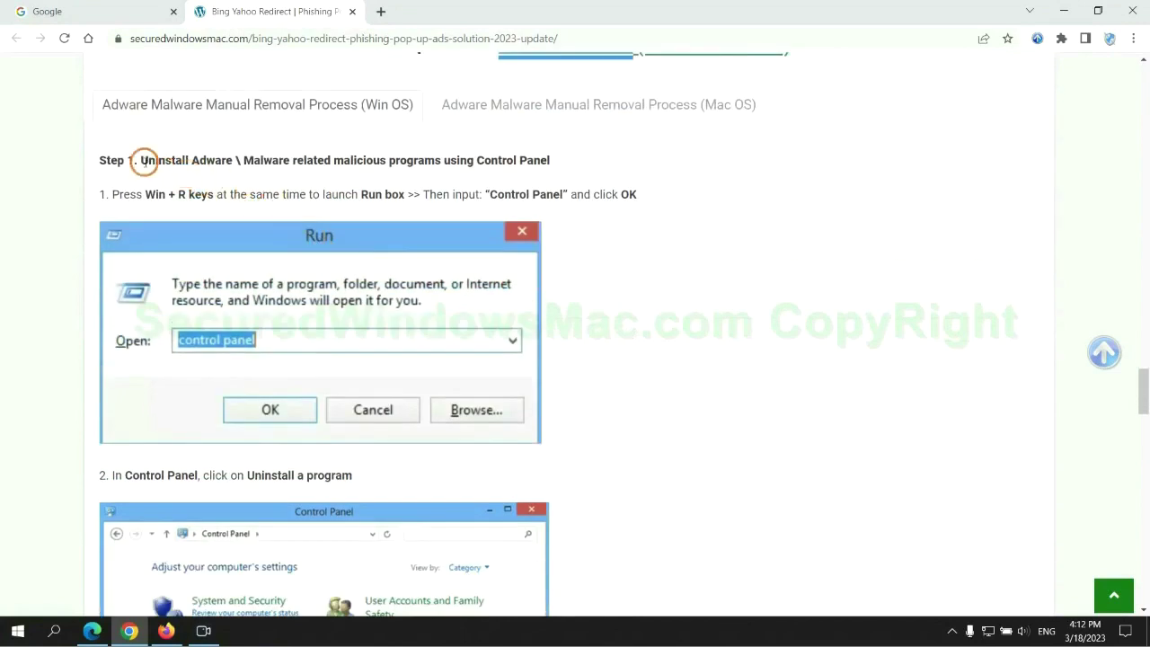
drag(142, 161, 436, 164)
click(764, 235)
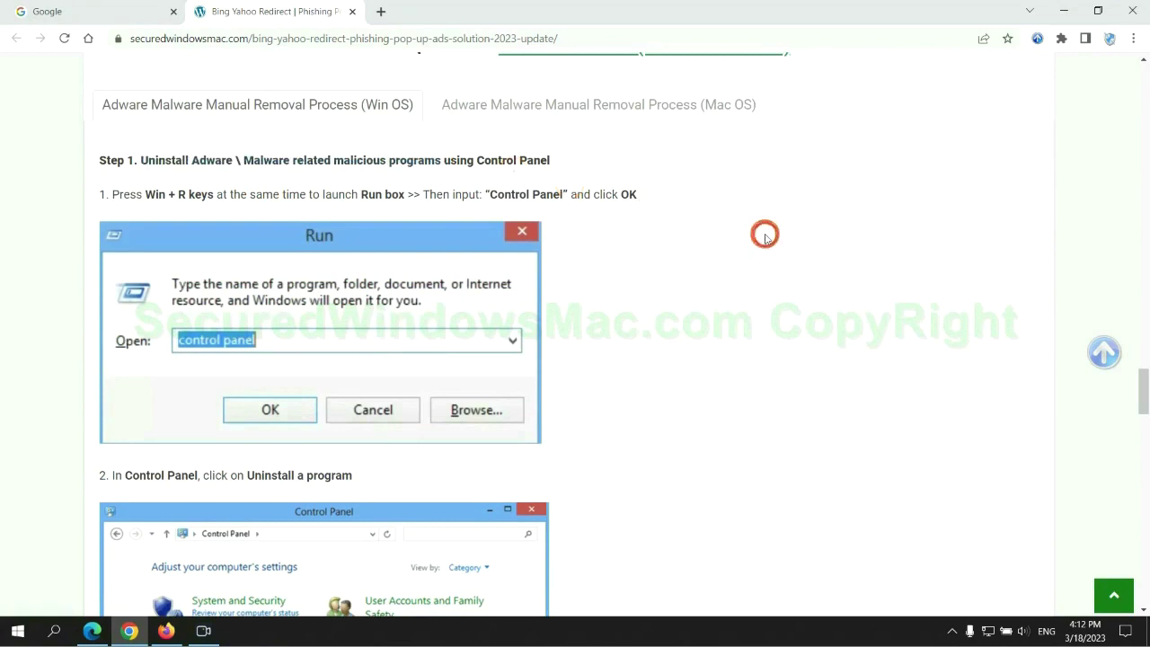
scroll(714, 234, down, 2)
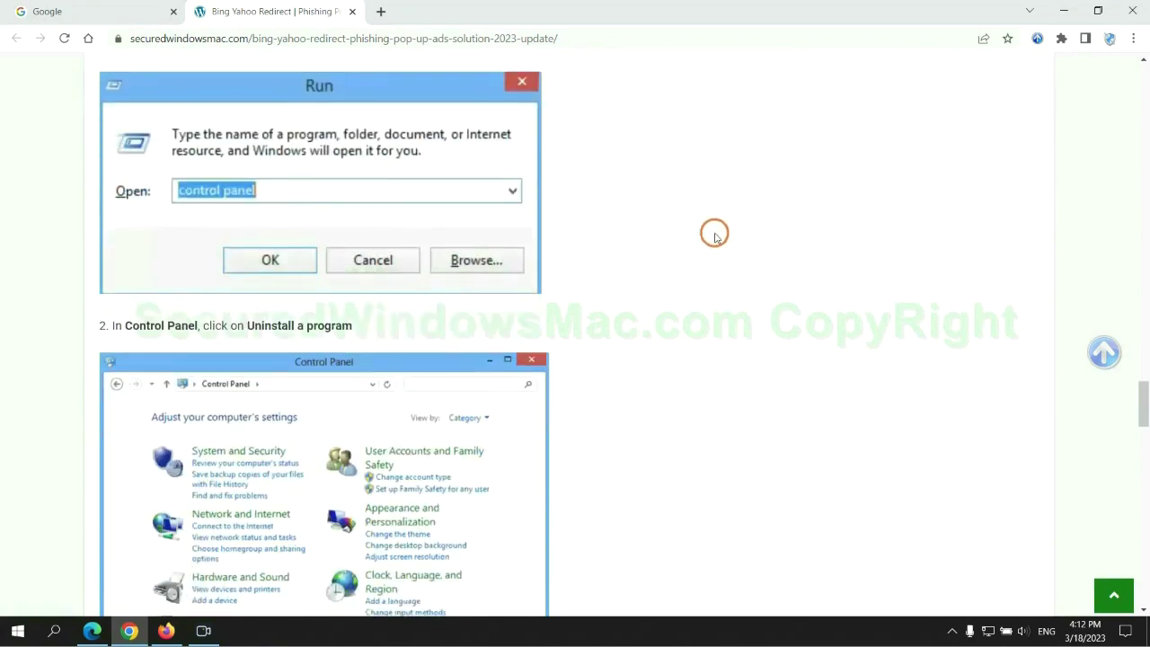
Step: Launch Control Panel from Run, view Lantern's Uninstall/Change option in Programs and Features, then close it
key(super+r)
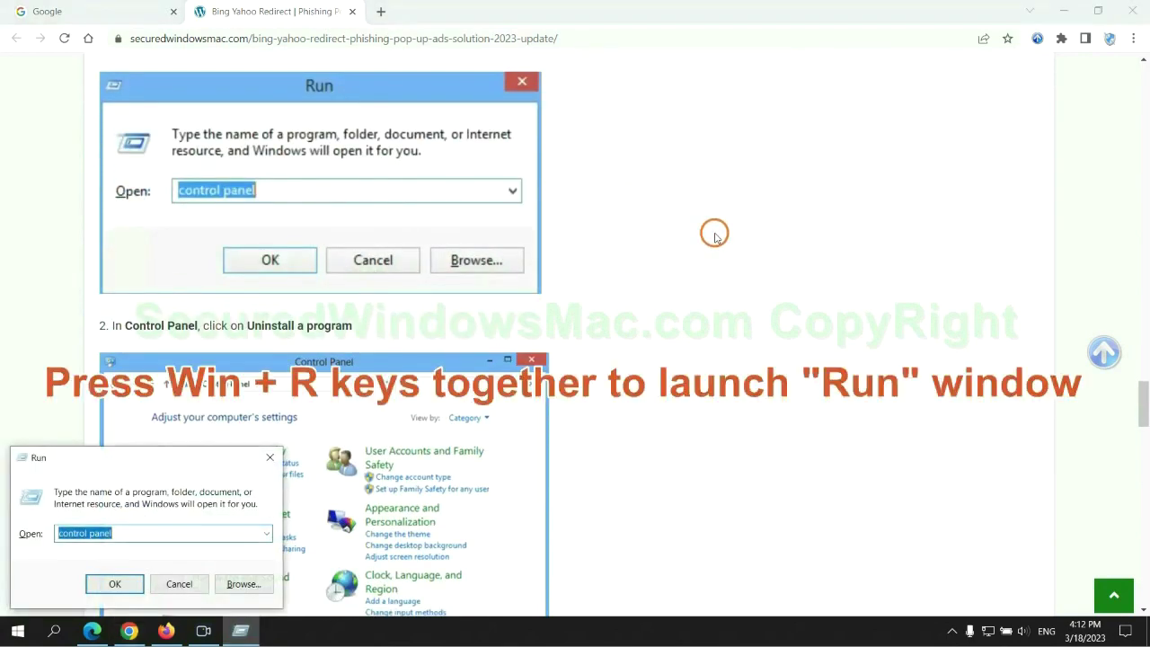
text(control)
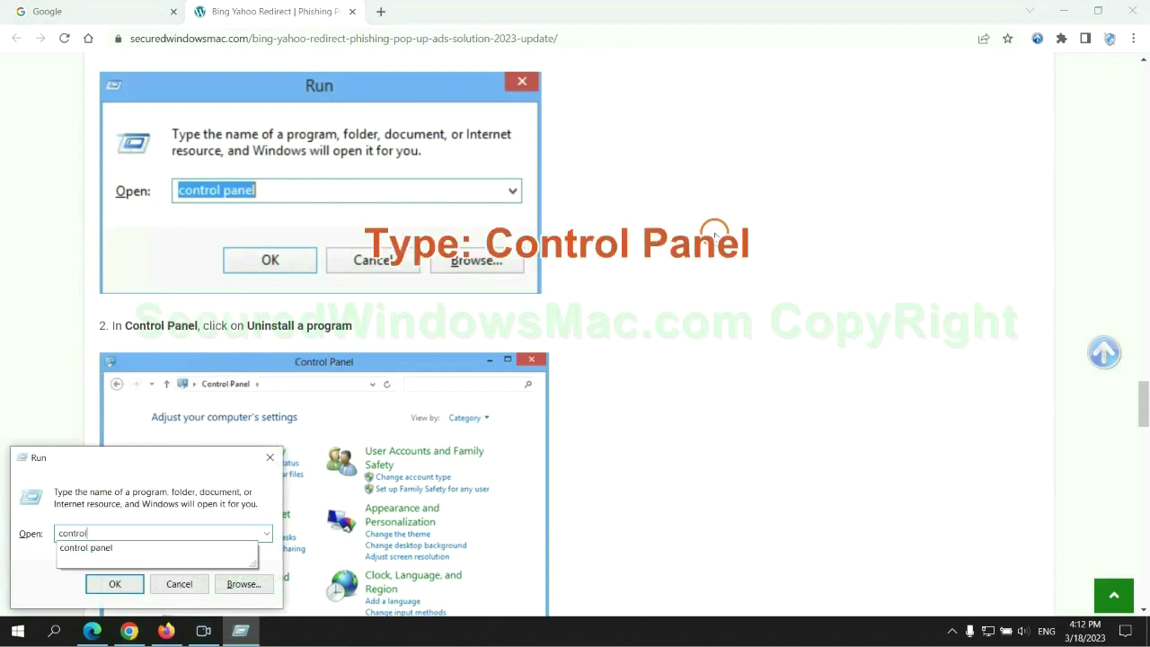
text( panel)
key(Return)
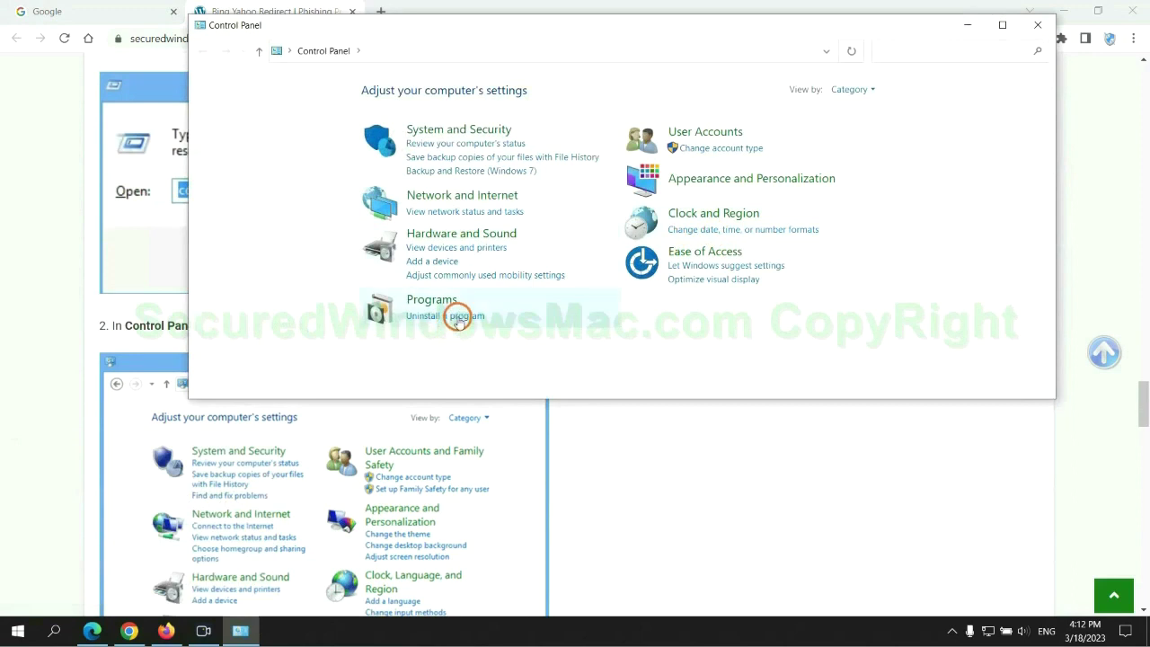
click(455, 315)
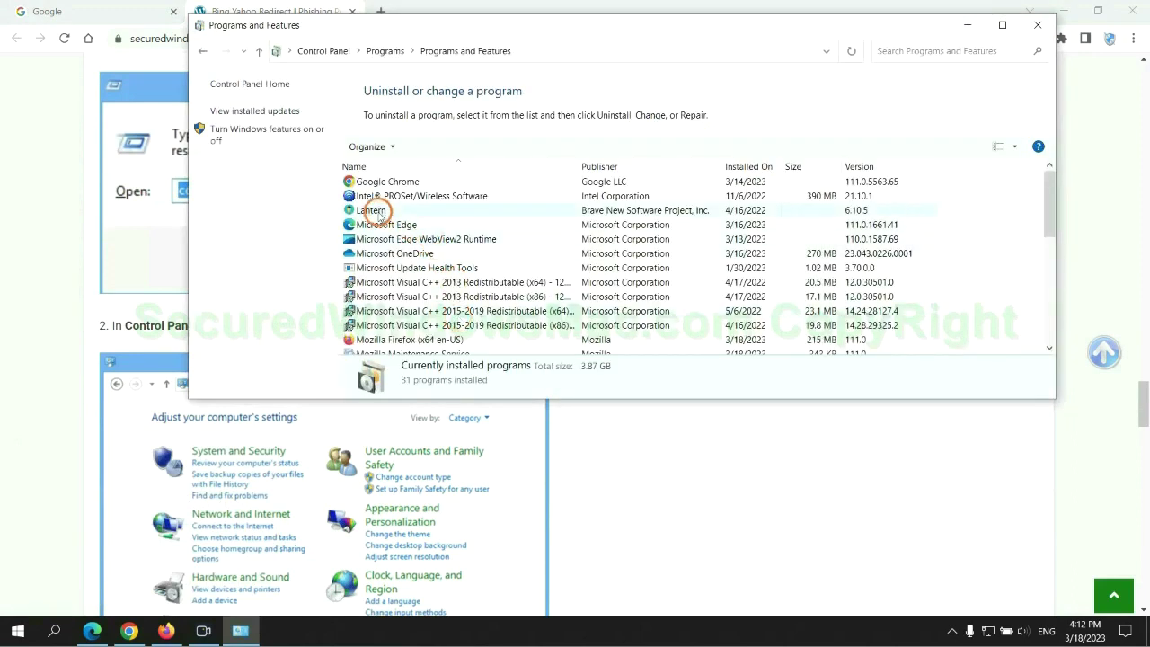
right_click(386, 212)
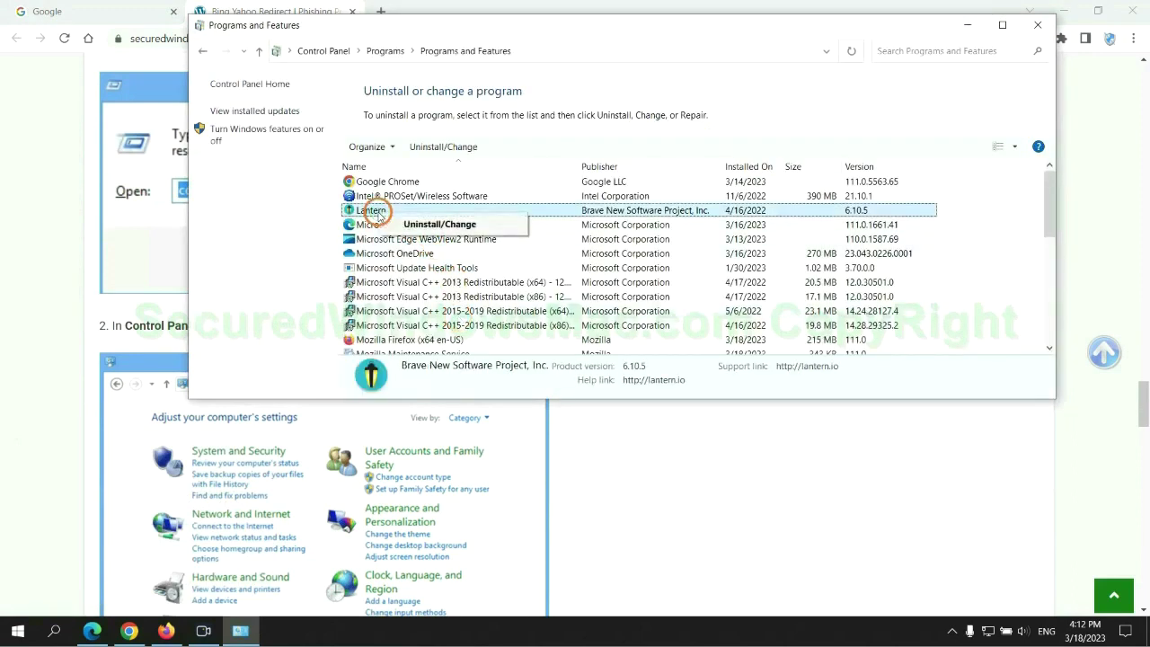
click(1038, 24)
Step: Scroll the guide to Step 2 on removing malicious browser extensions
scroll(337, 381, down, 6)
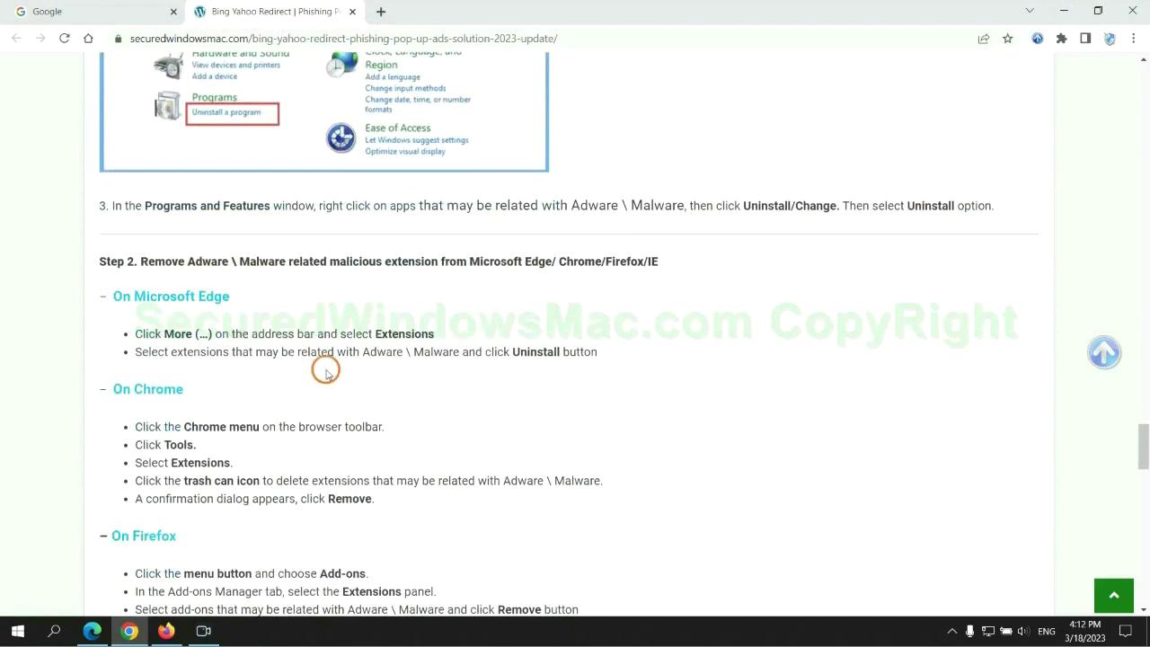
drag(330, 264, 444, 261)
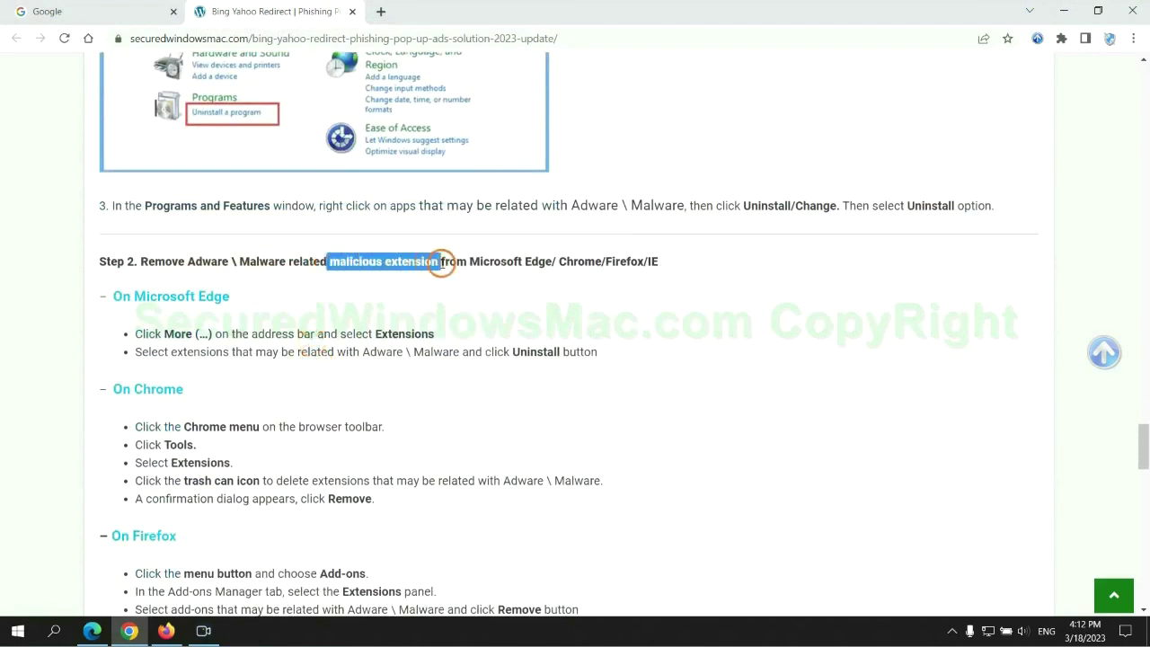
click(462, 287)
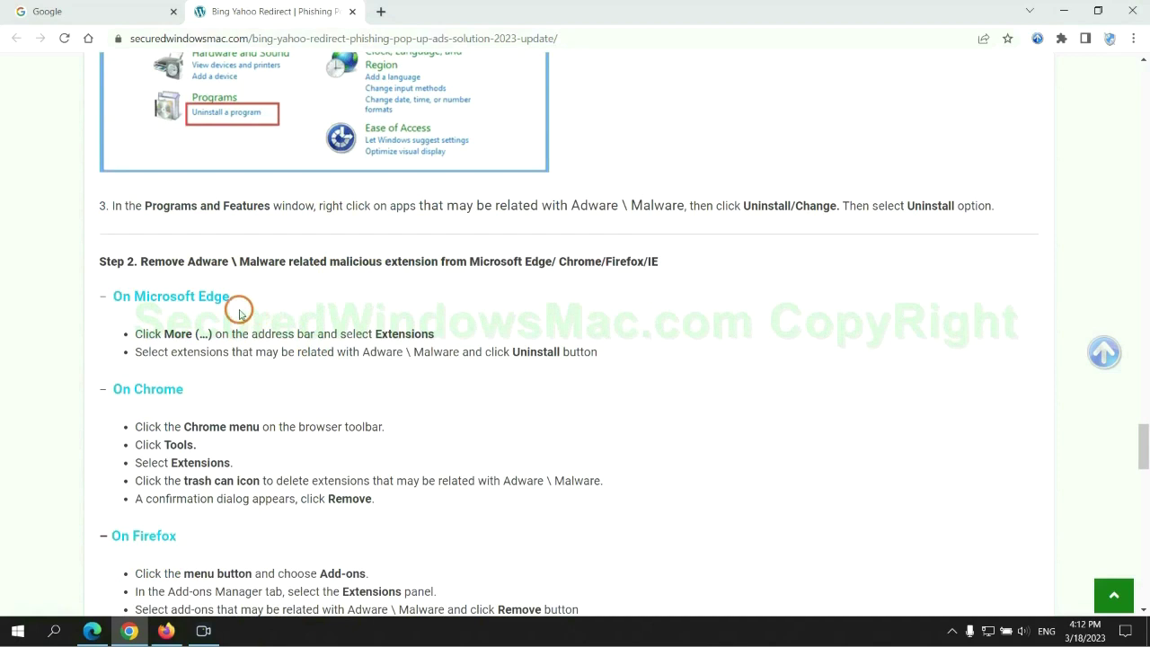
click(94, 628)
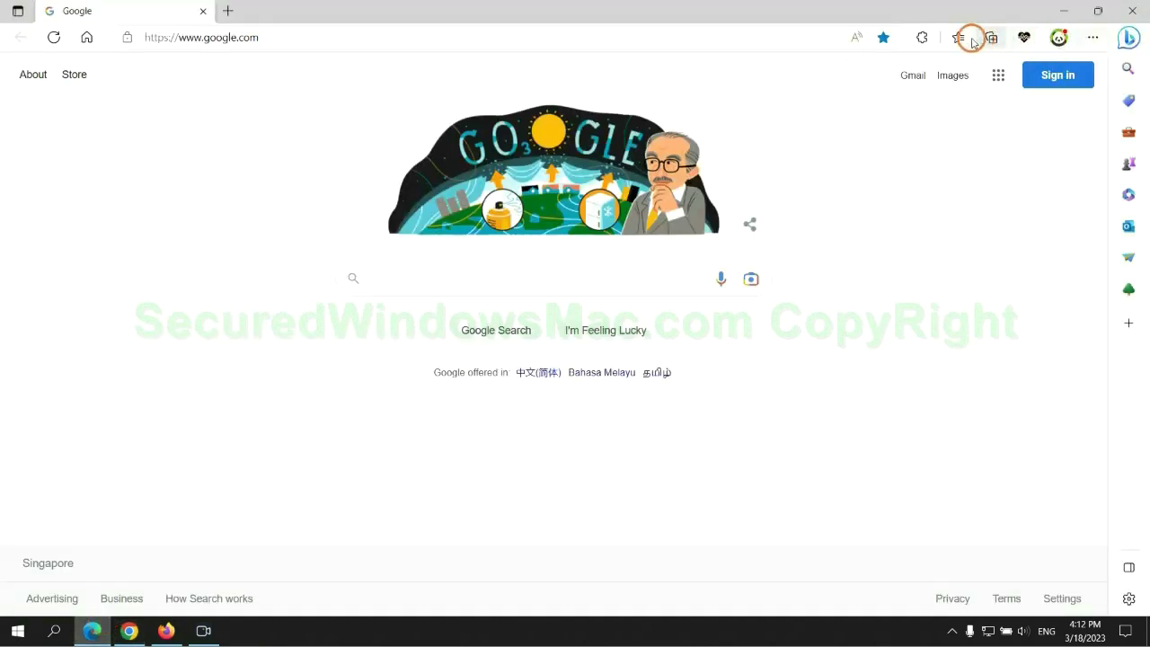
Step: Remove McAfee WebAdvisor from Edge's extensions page and close that tab
click(953, 40)
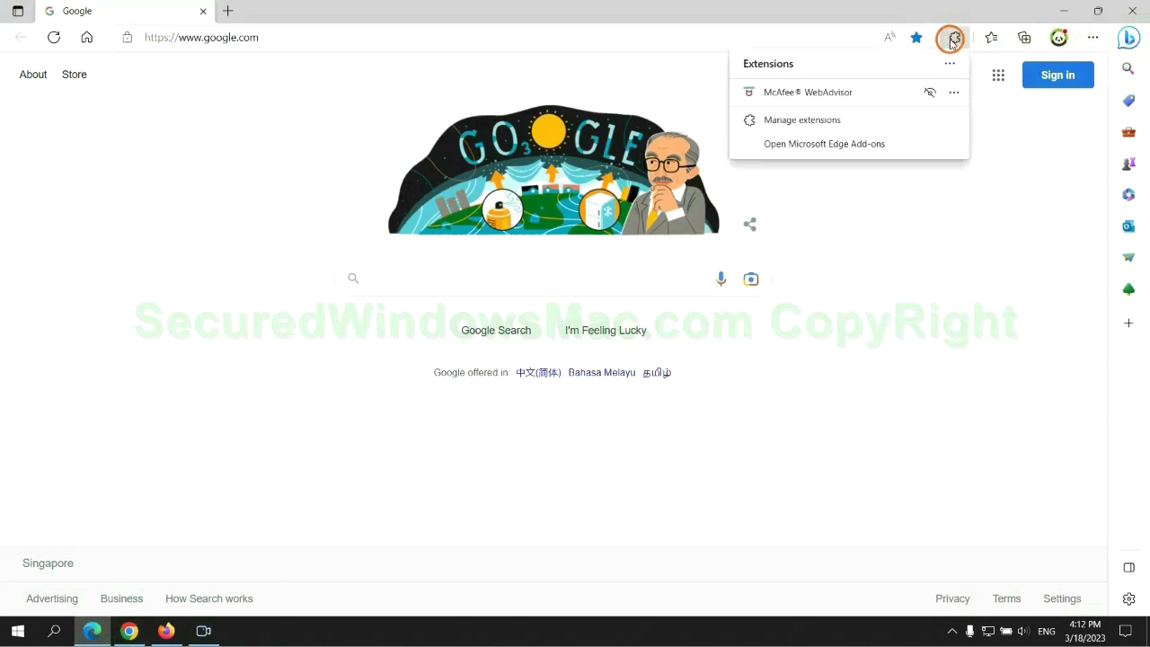
click(798, 120)
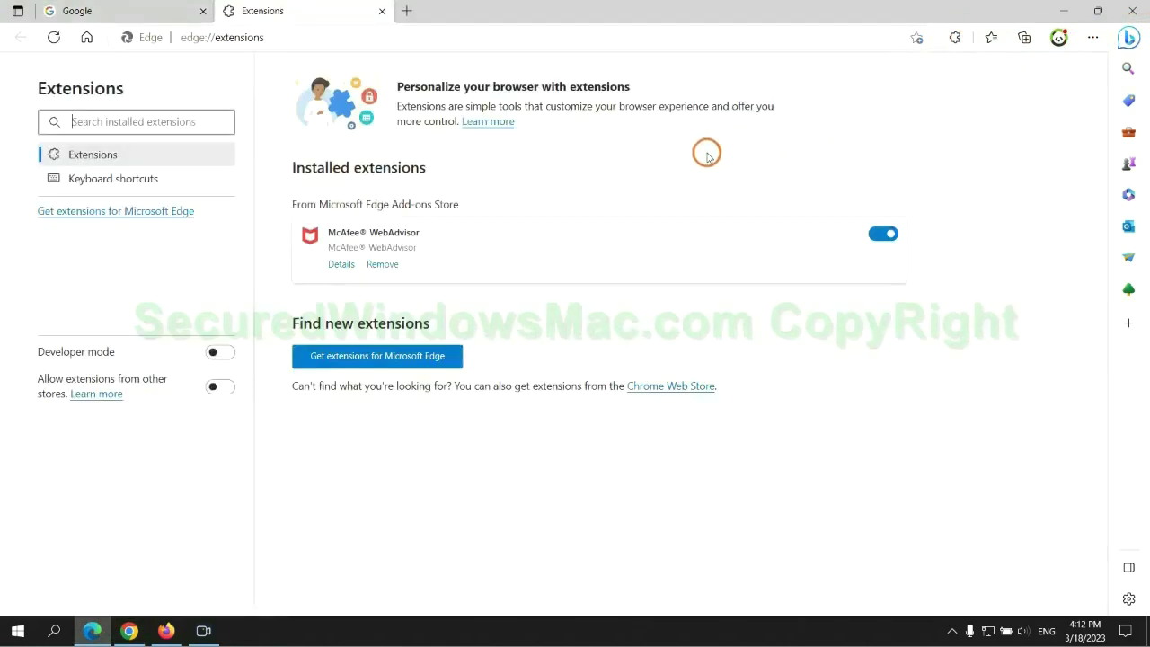
click(383, 266)
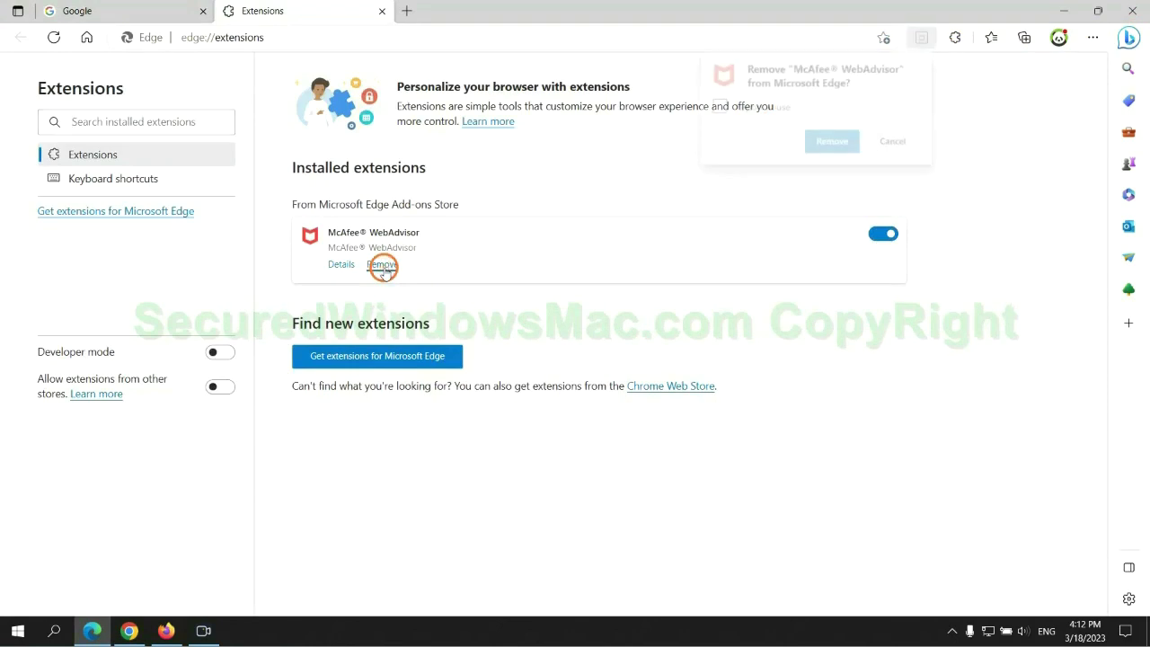
click(826, 142)
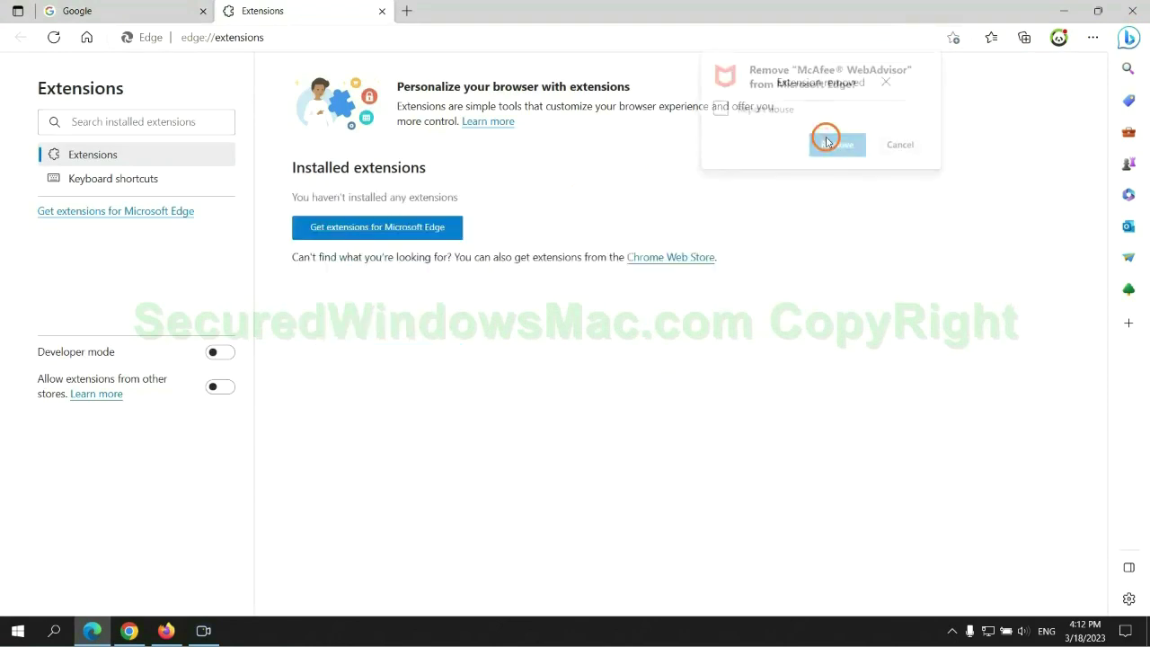
click(382, 11)
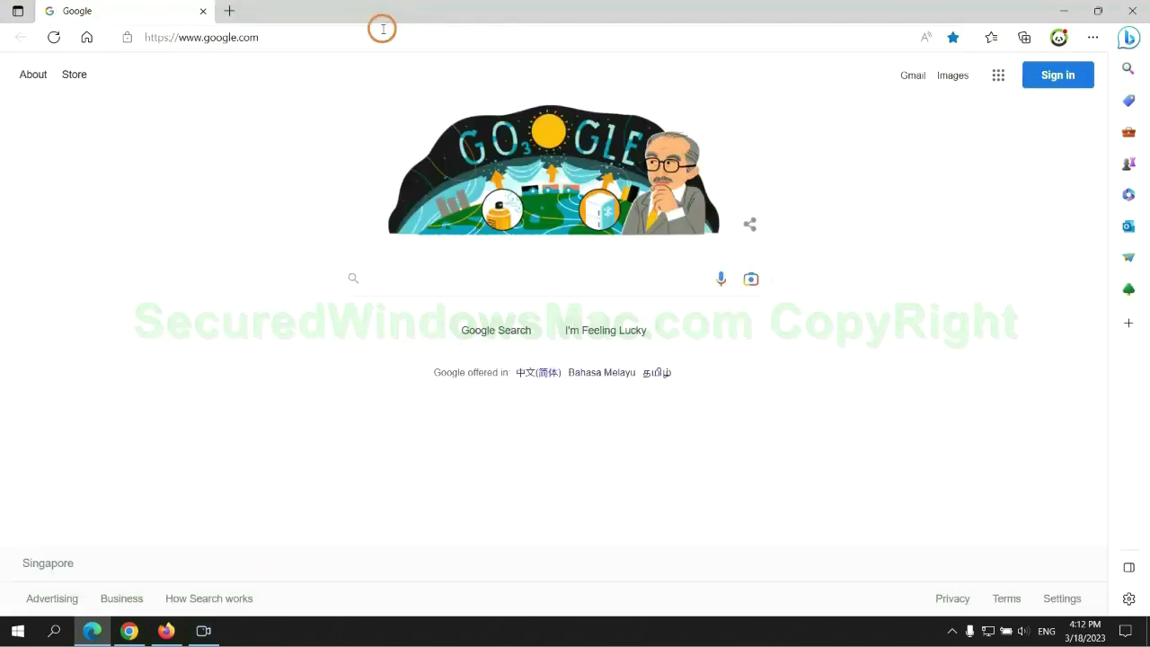
Step: Remove the Ecosia extension from Chrome's extensions page and close its farewell tab
click(141, 637)
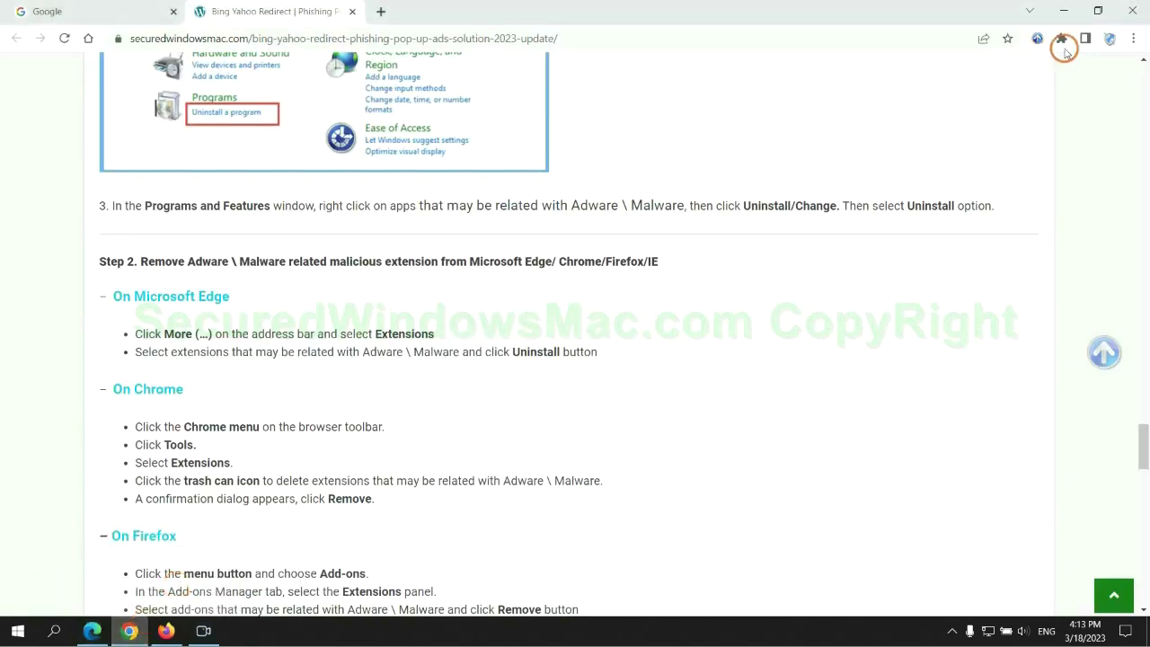
click(1061, 40)
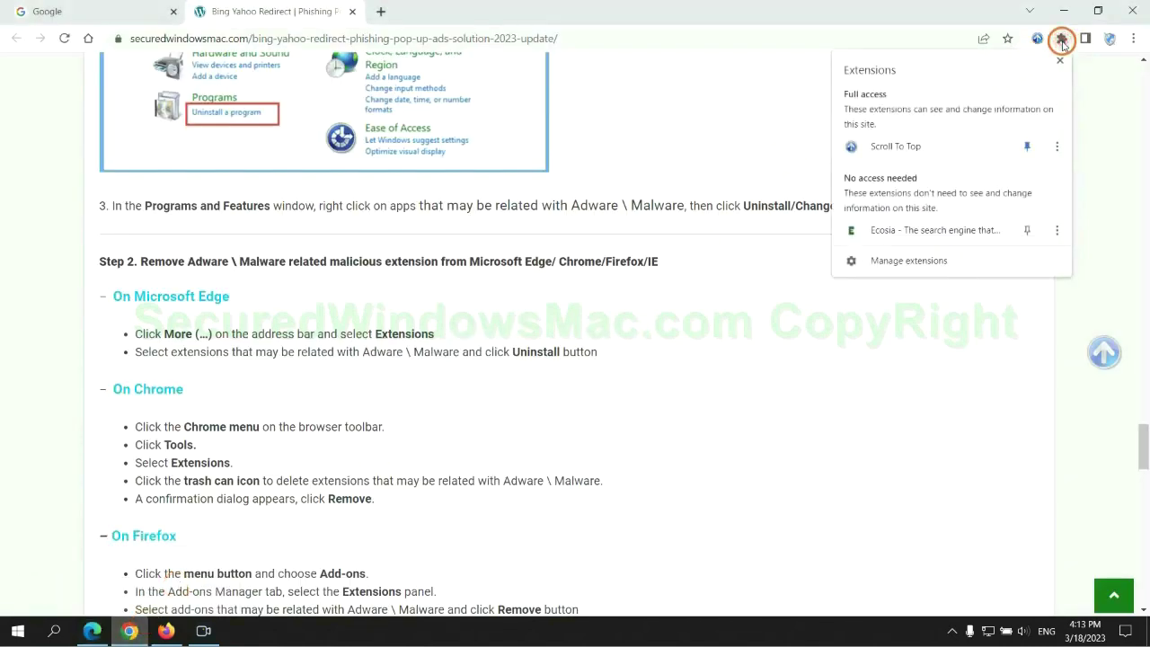
click(930, 263)
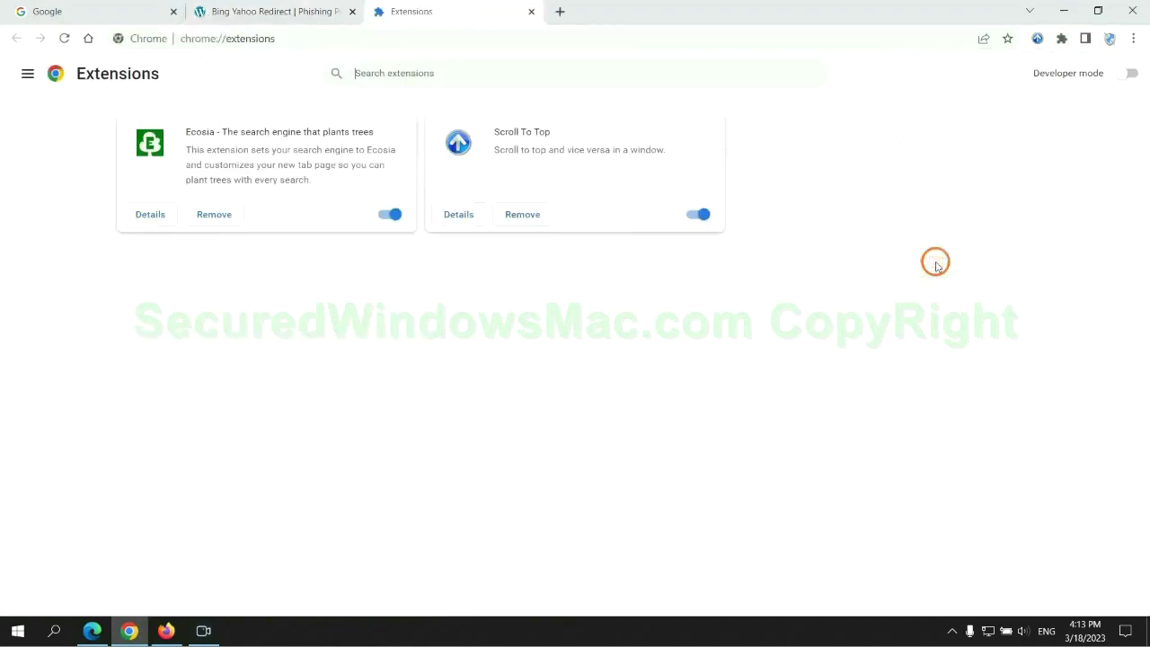
click(215, 214)
click(957, 160)
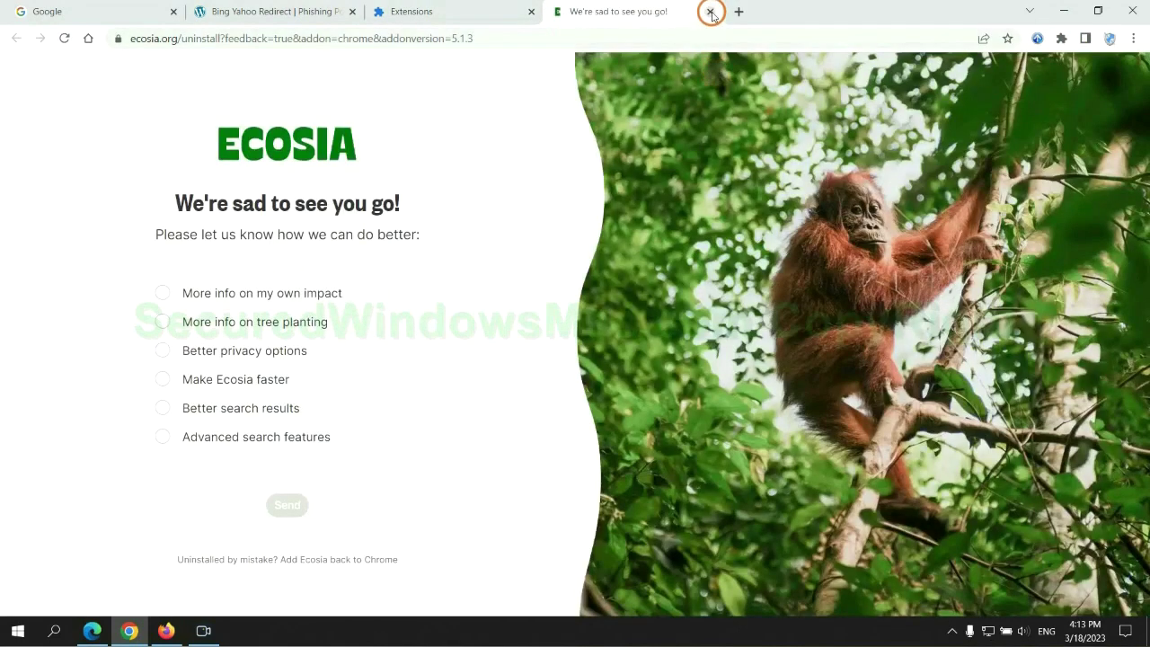
click(709, 11)
click(170, 629)
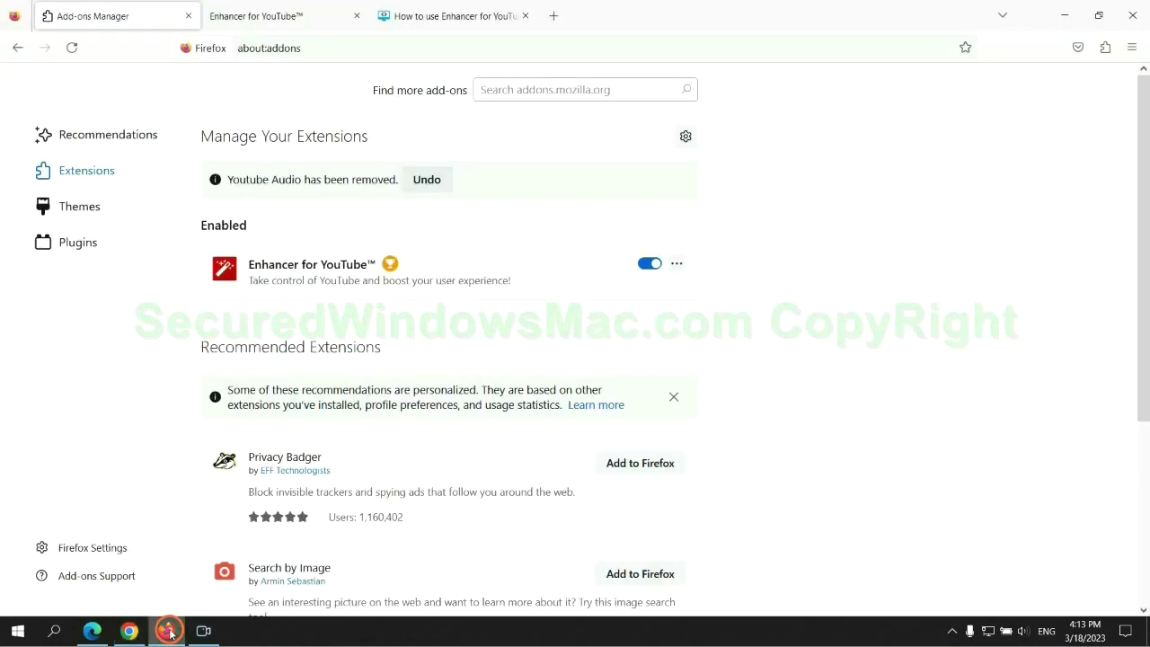
Step: Remove Enhancer for YouTube from Firefox's Add-ons Manager
click(1104, 50)
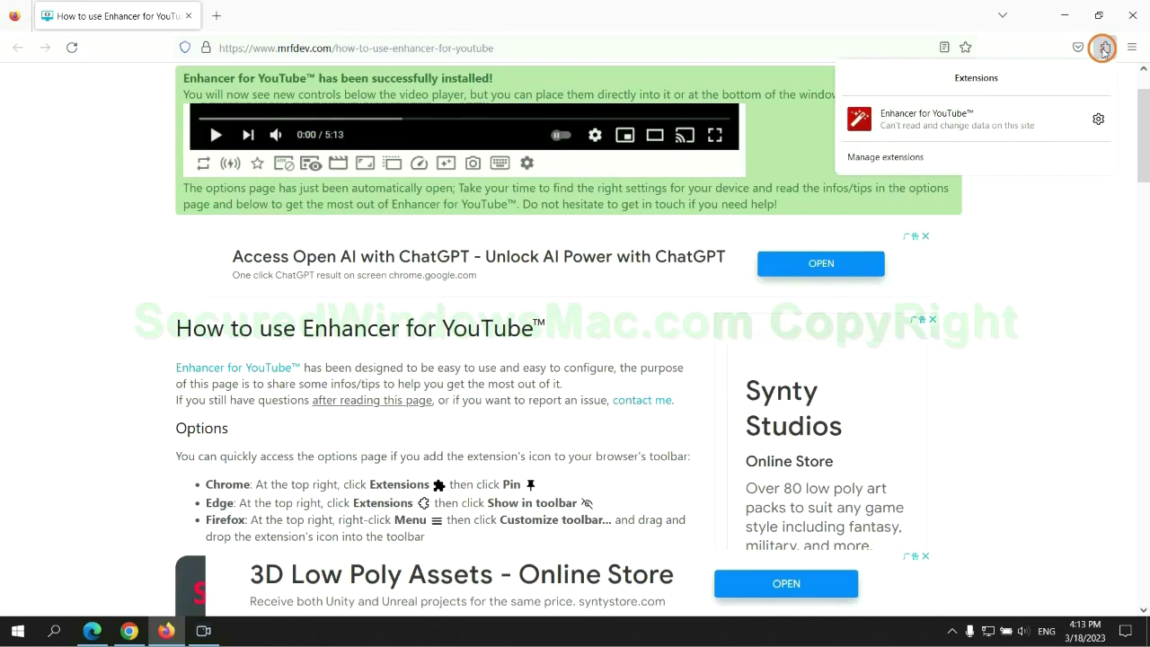
click(988, 156)
click(676, 219)
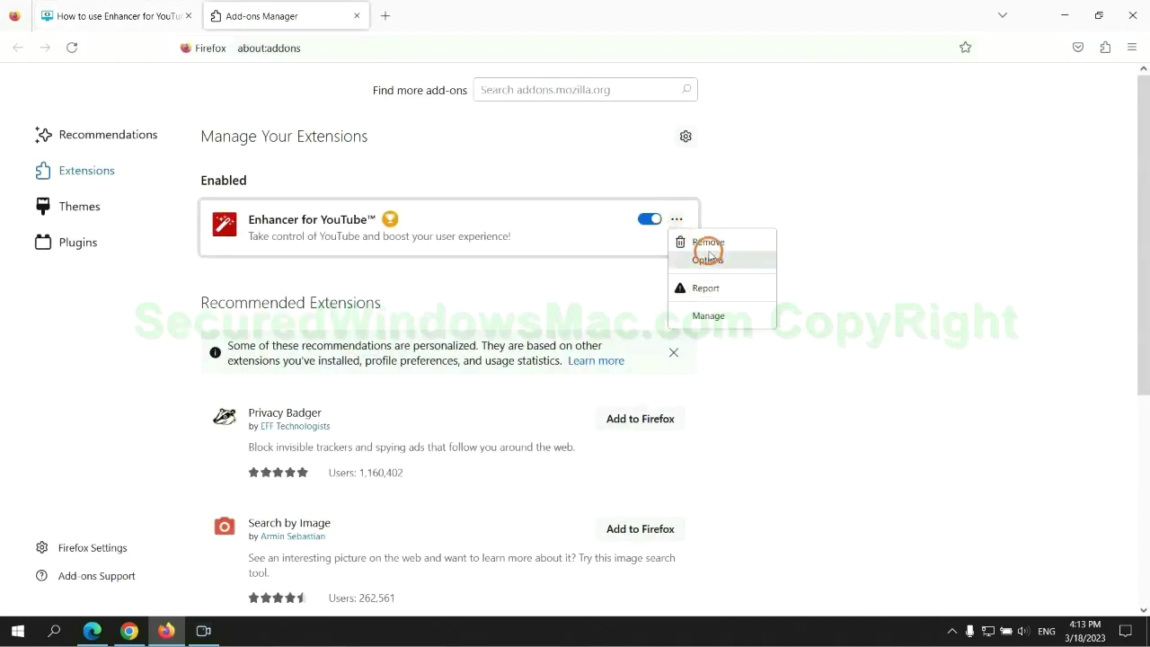
click(708, 243)
click(629, 134)
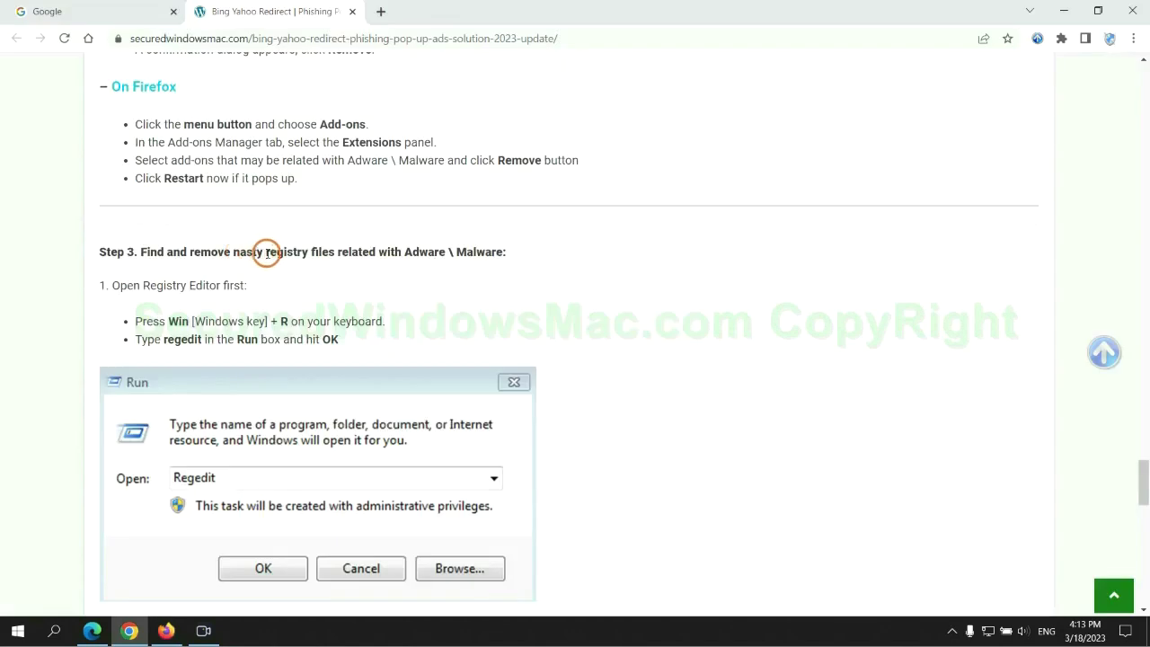
drag(266, 251, 332, 266)
Step: Launch Registry Editor by running regedit from the Win+R Run box
click(334, 286)
scroll(334, 285, down, 2)
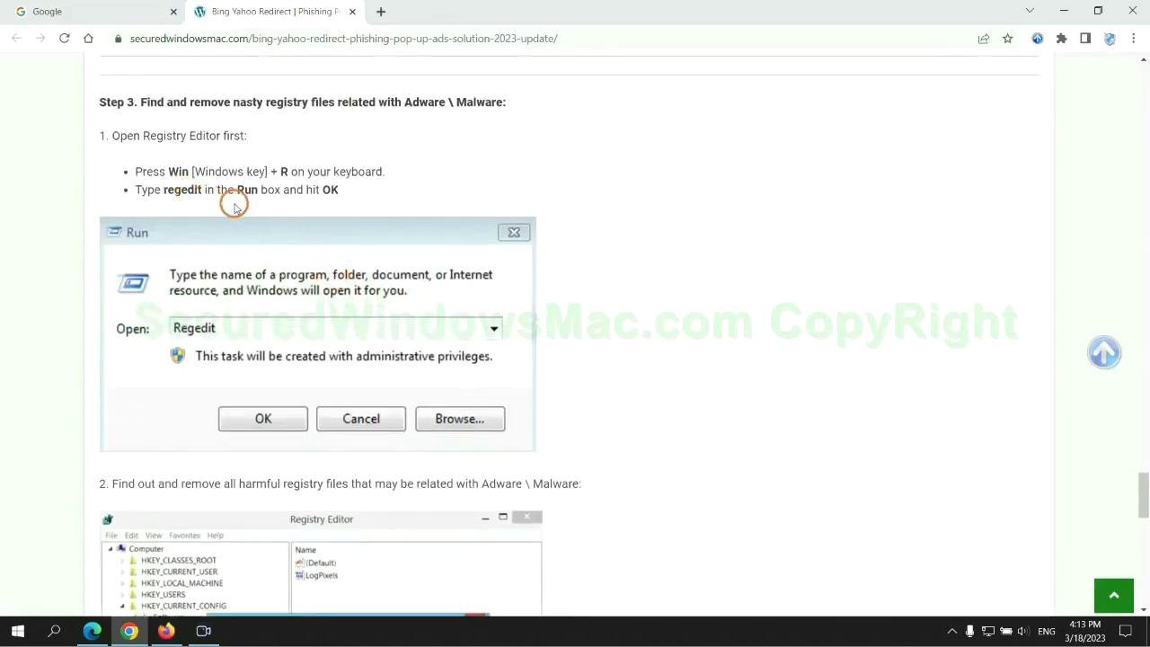
key(super+r)
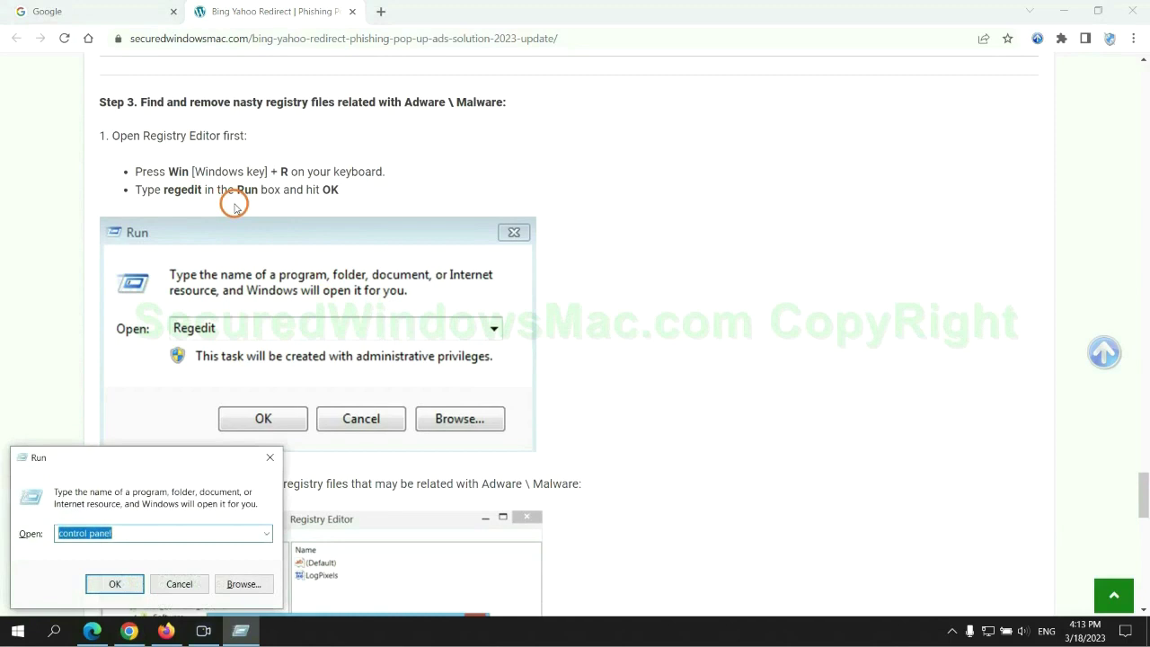
text(rege)
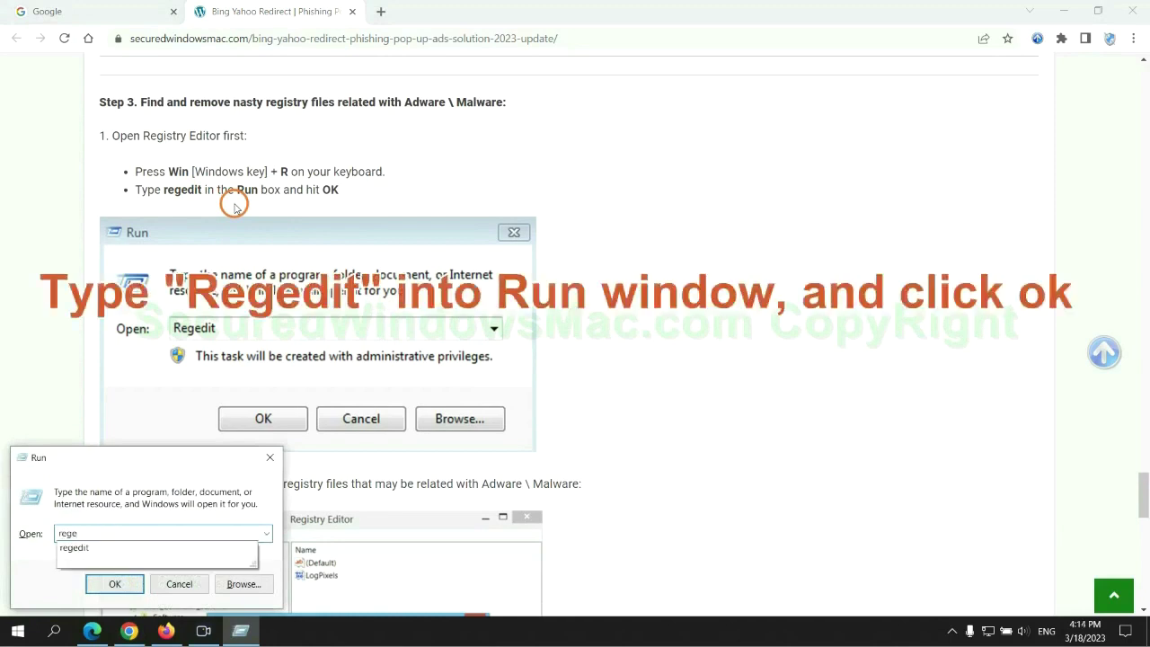
text(dit)
key(BackSpace)
text(t)
key(ctrl+a)
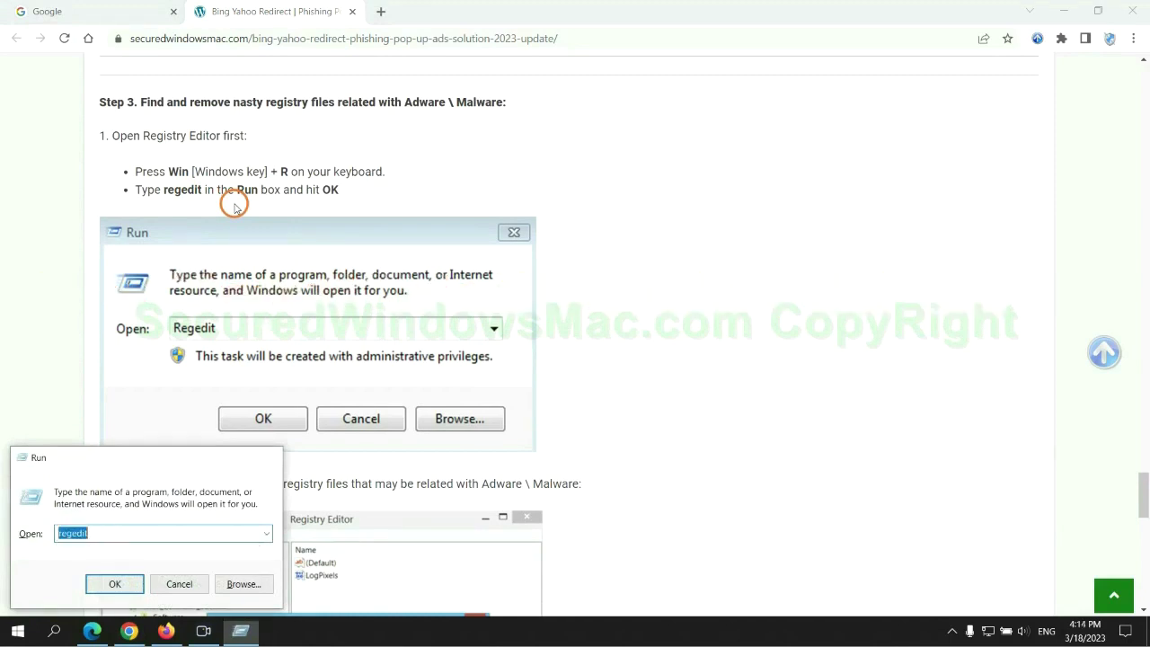
key(Return)
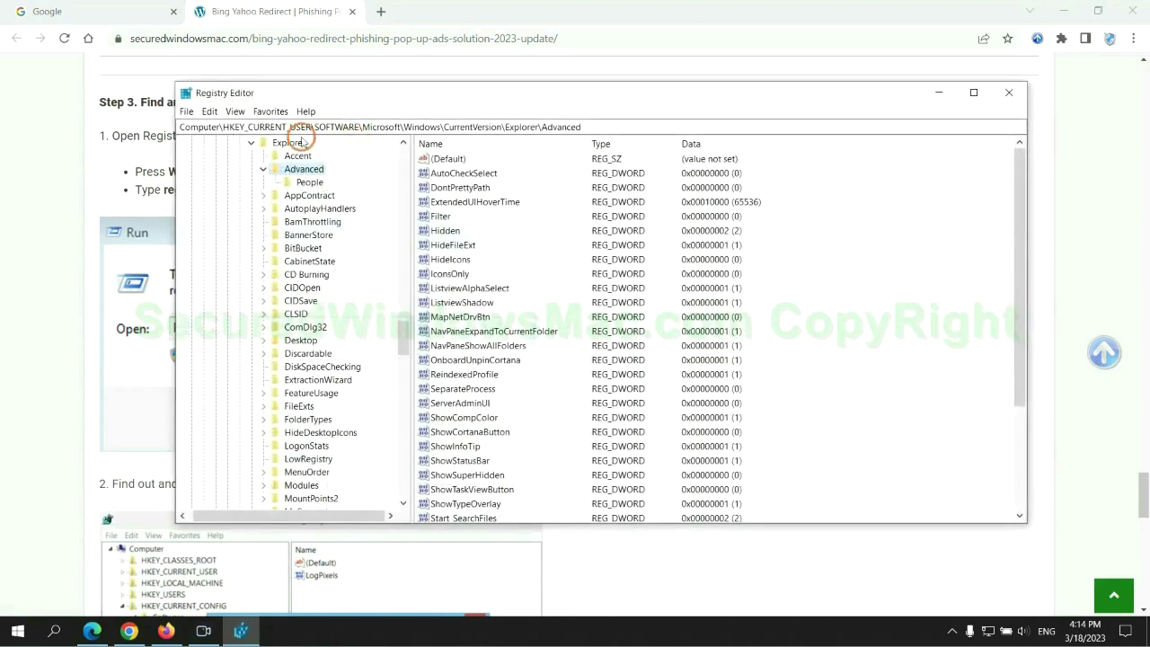
Step: Search the registry for 'Apps' with Edit > Find and inspect the found StoreAppsOnTaskbar value
click(208, 111)
click(333, 215)
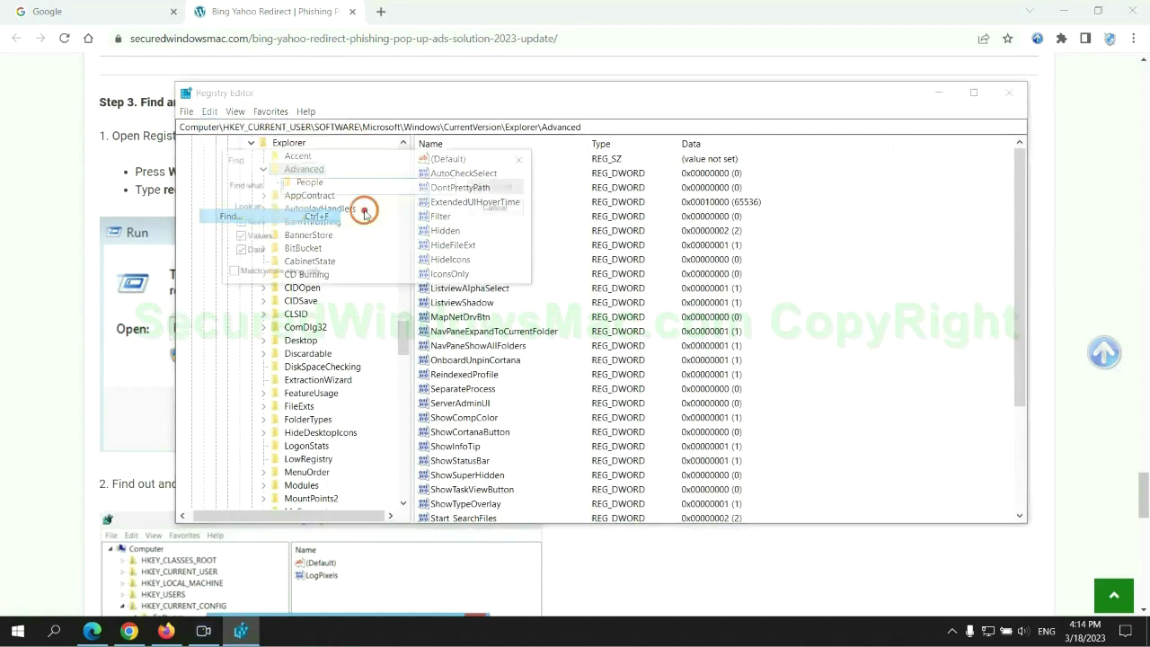
text(App)
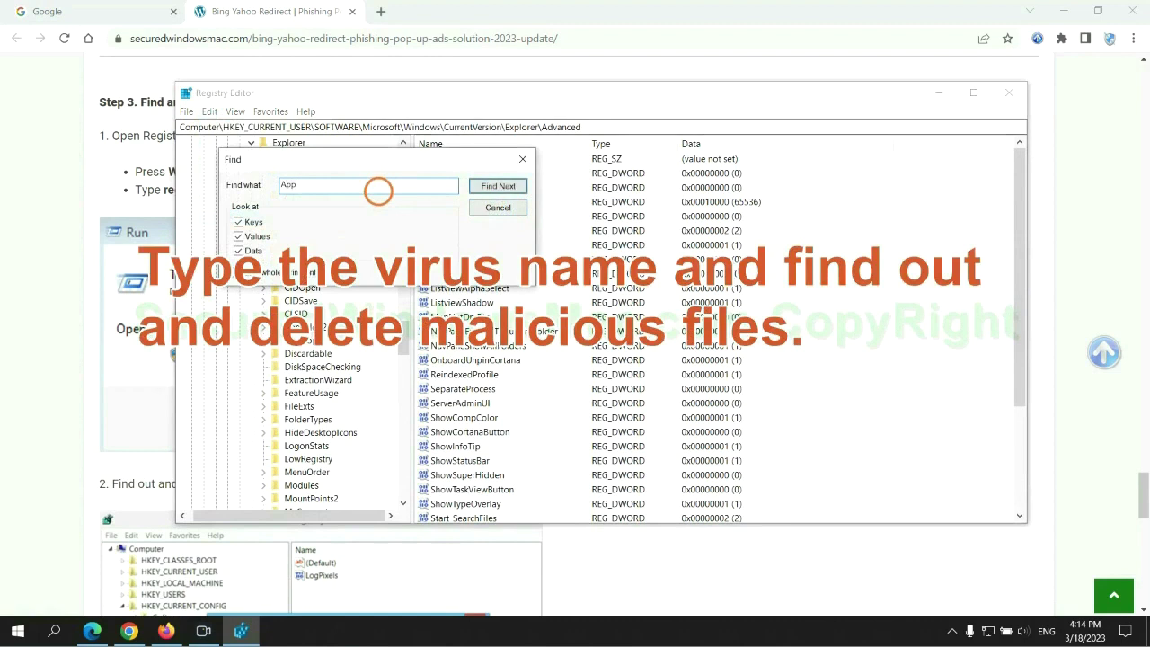
text(s)
key(Return)
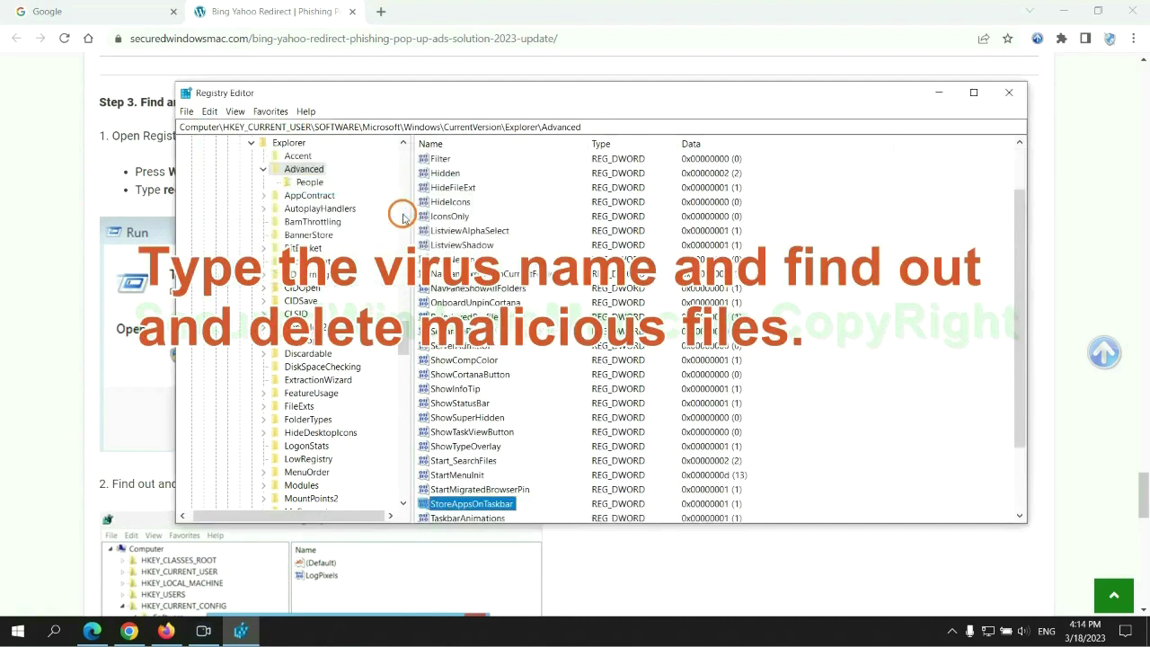
right_click(512, 419)
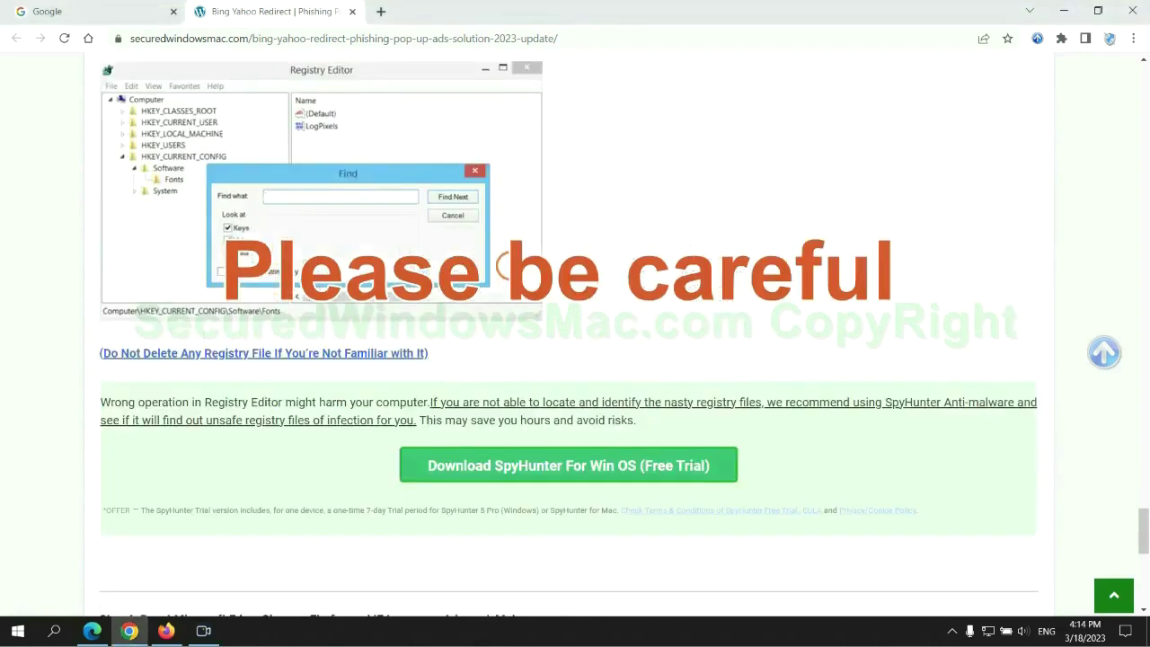
Step: Scroll the guide to Step 4 on resetting browsers and bring Edge to the front
scroll(509, 264, down, 1)
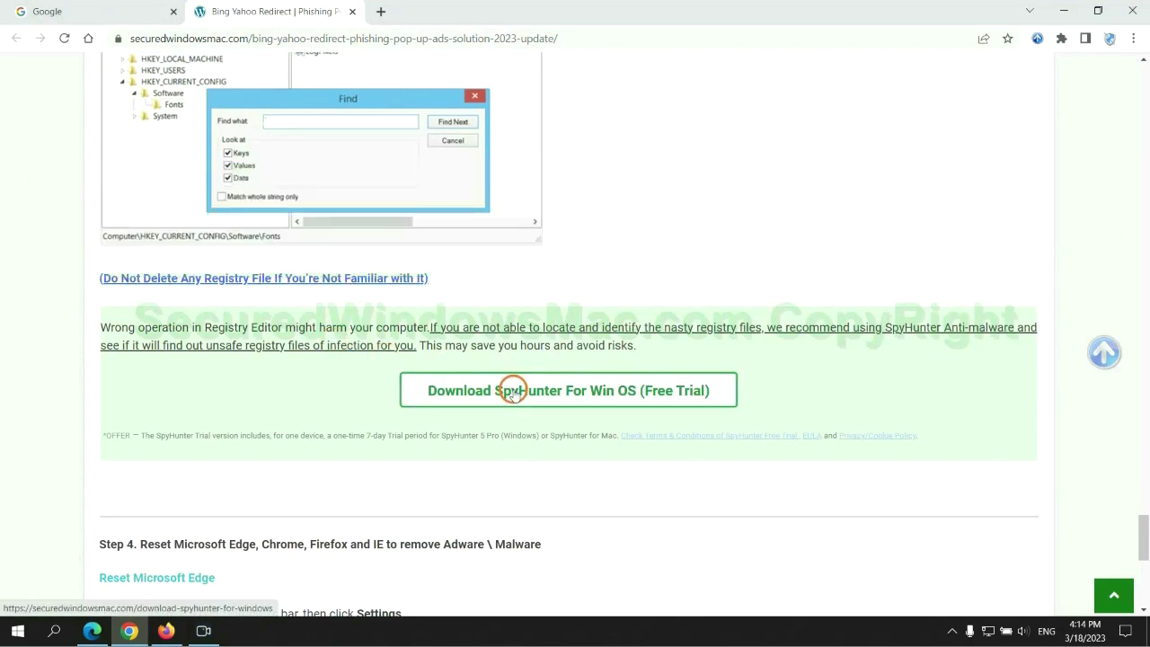
scroll(512, 390, down, 5)
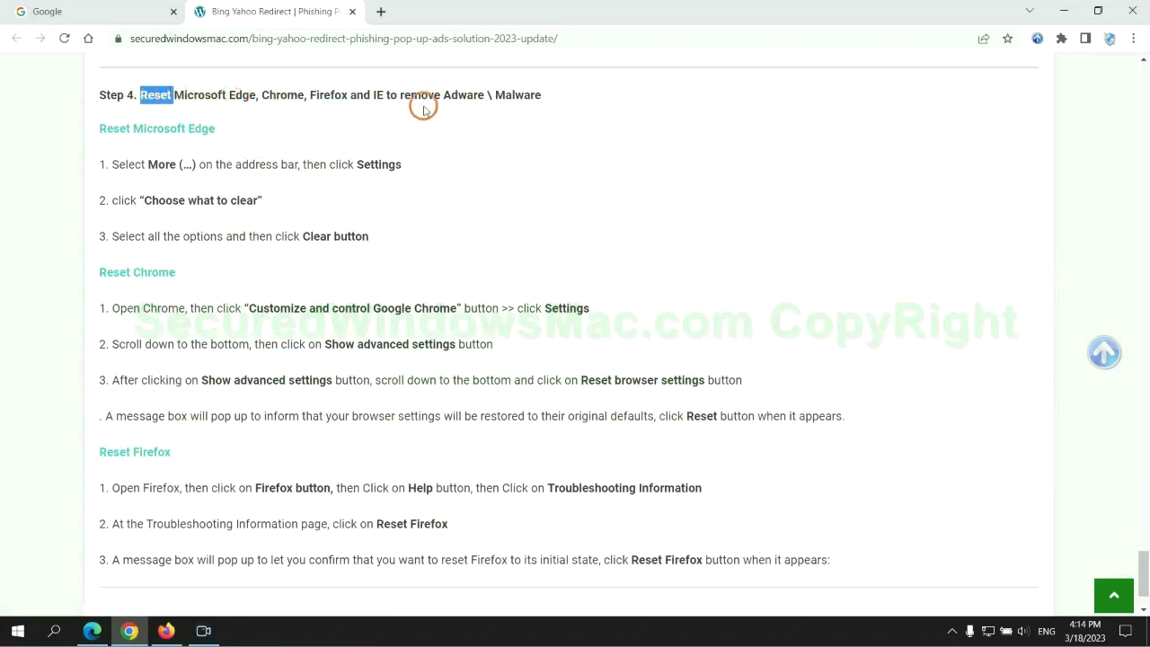
click(445, 127)
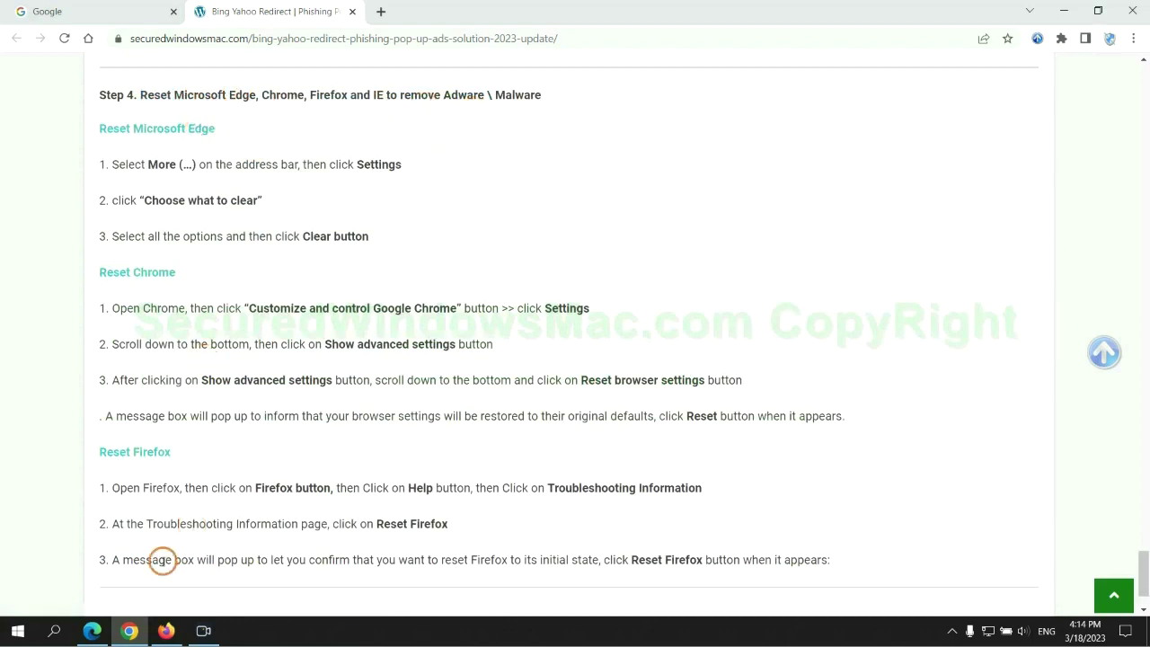
click(92, 630)
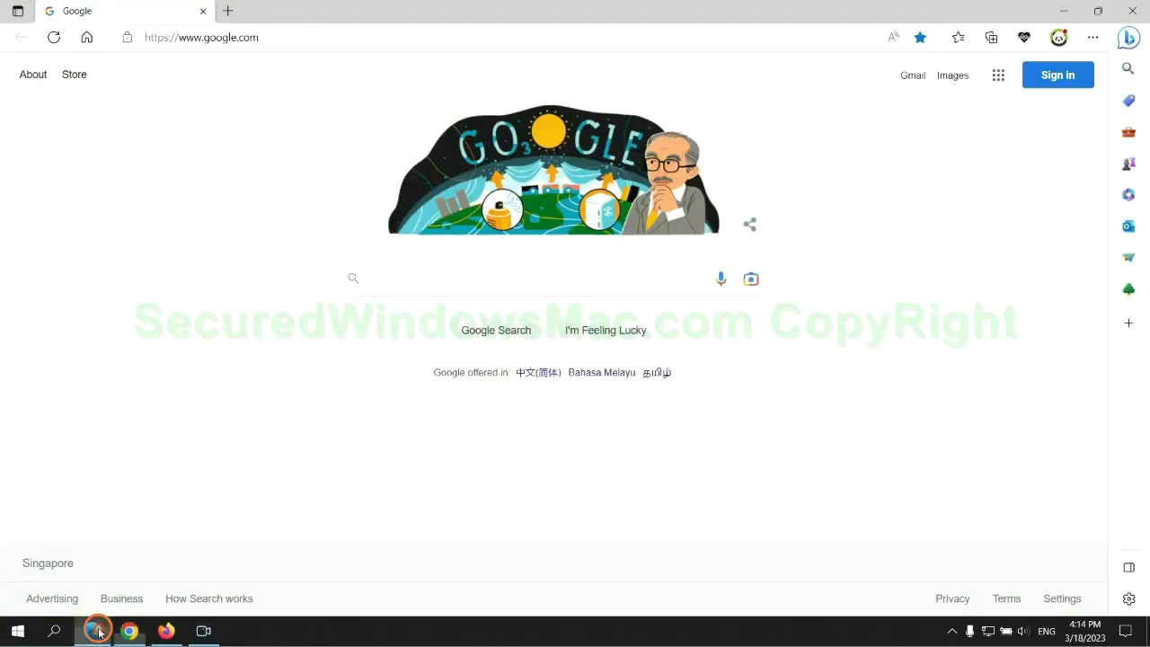
Step: Clear Edge's all-time browsing data (history, downloads, cookies, cache), then return to Chrome's guide
click(1089, 39)
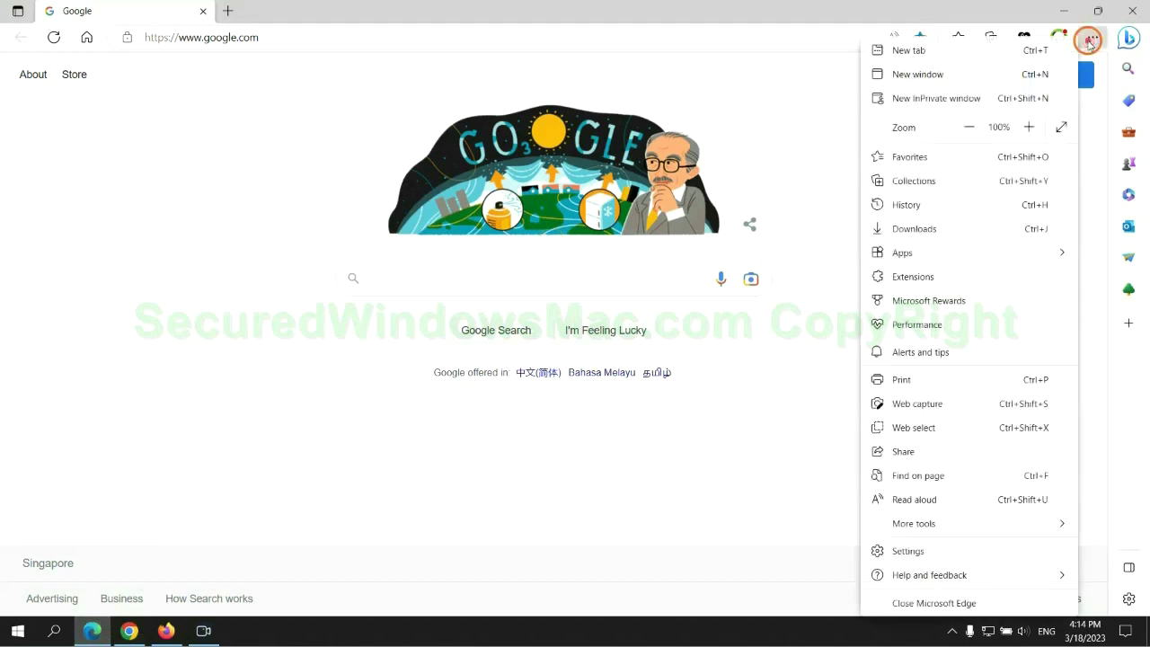
click(884, 550)
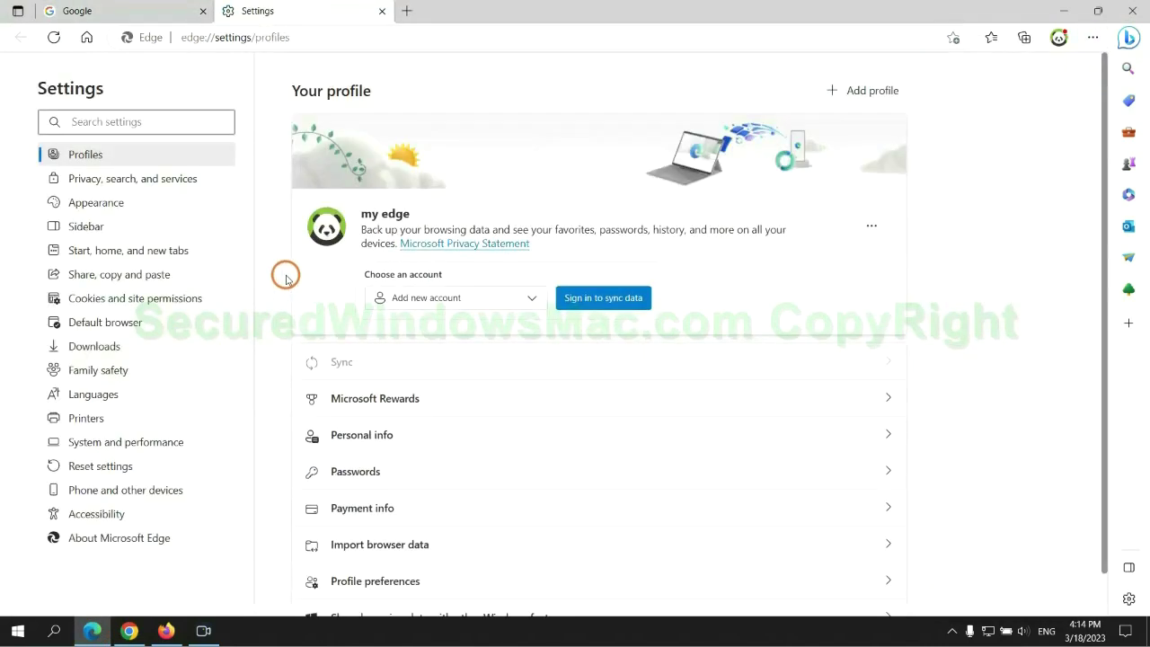
click(187, 188)
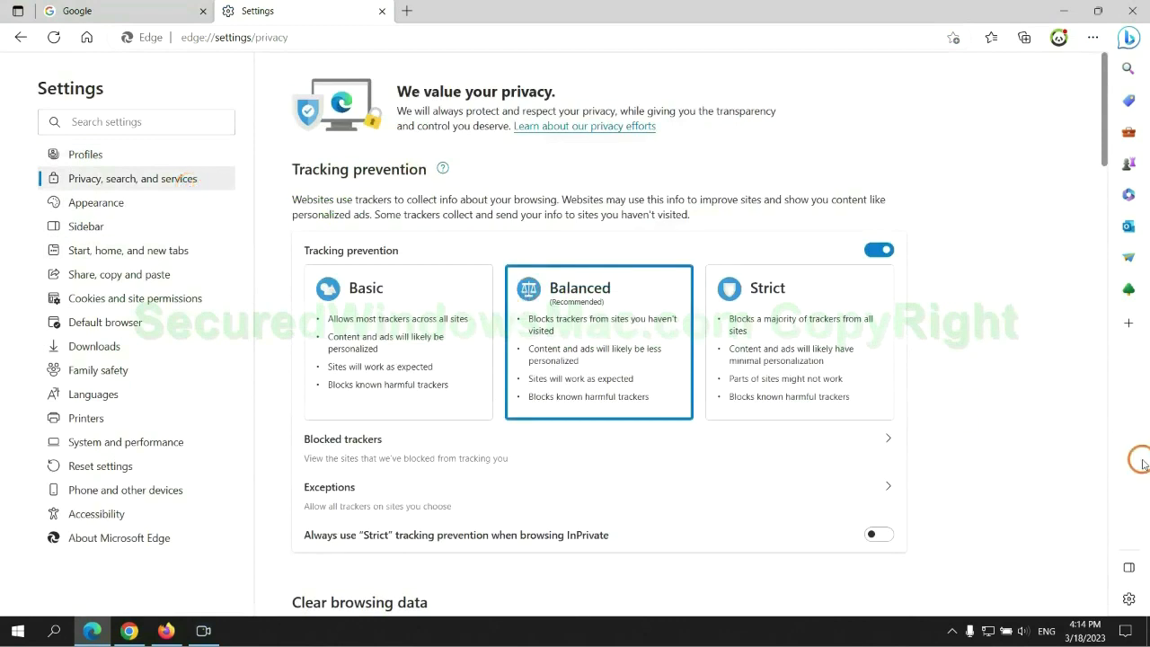
scroll(934, 395, down, 3)
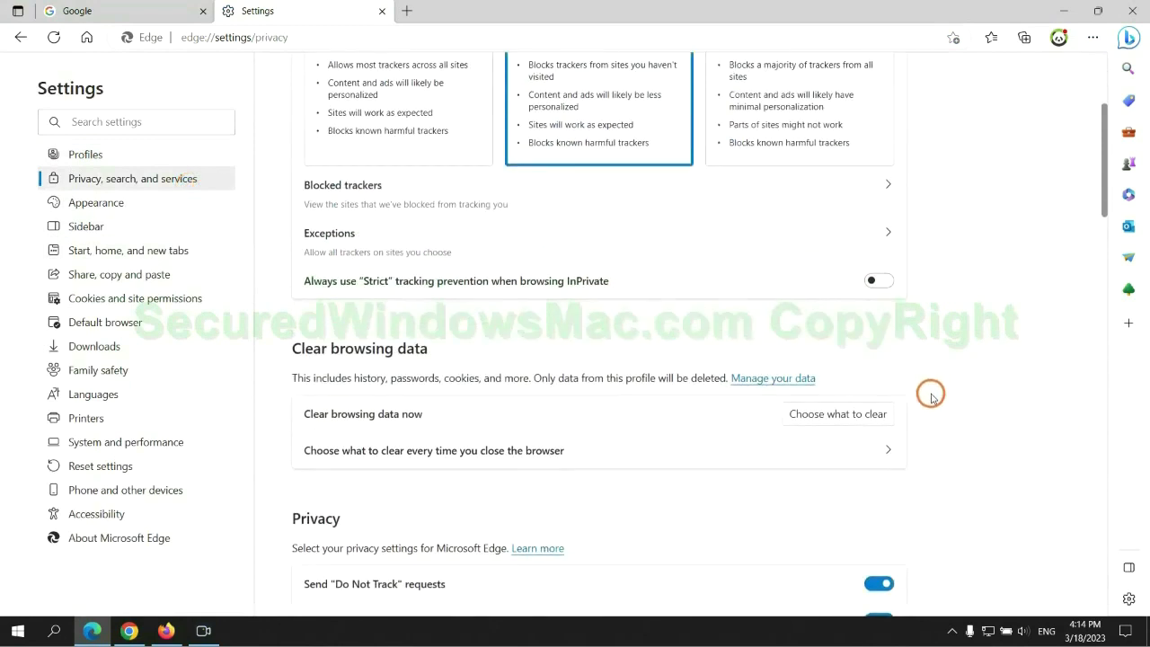
click(853, 418)
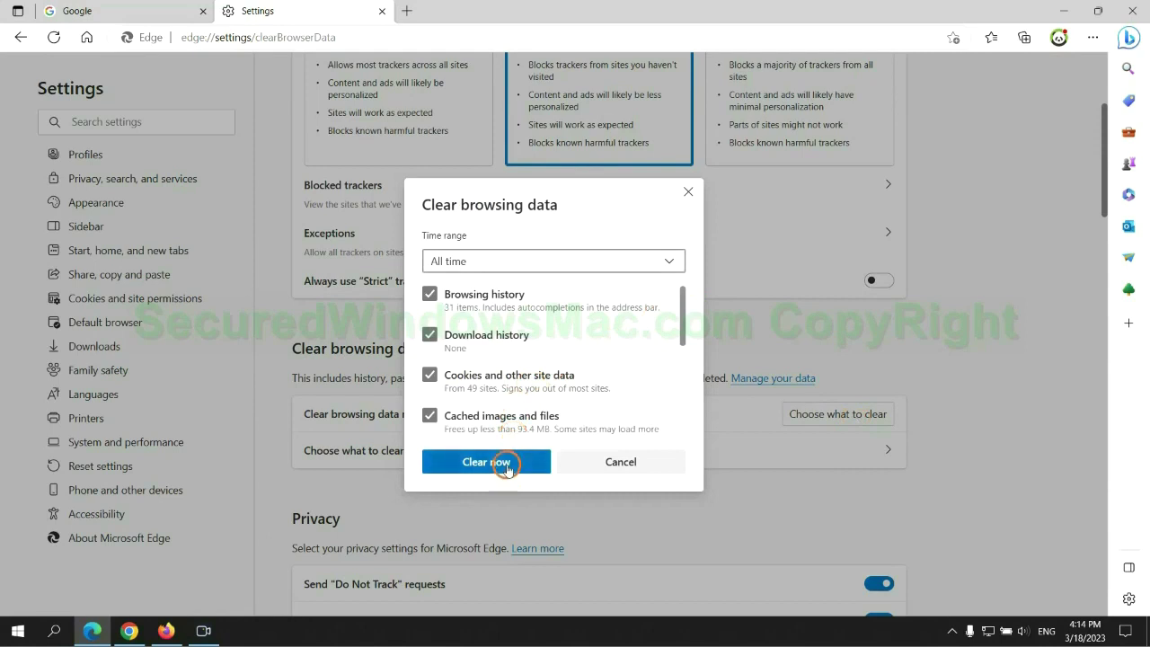
click(129, 631)
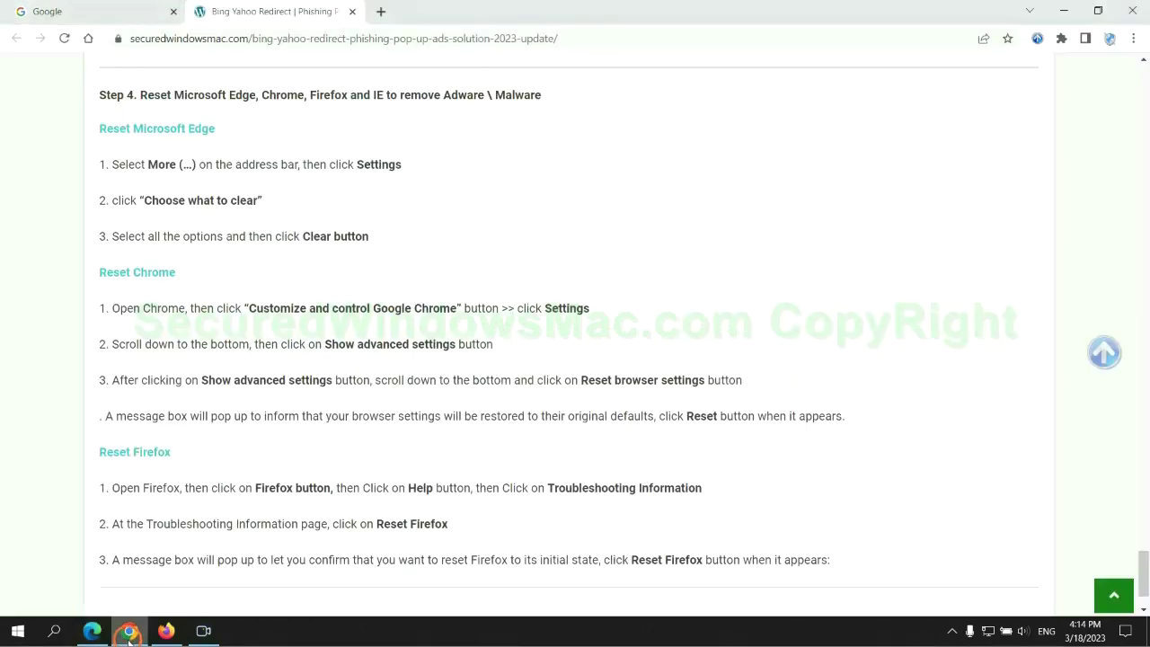
Step: Bring up Chrome's Reset settings confirmation via Restore settings to their original defaults
click(1131, 43)
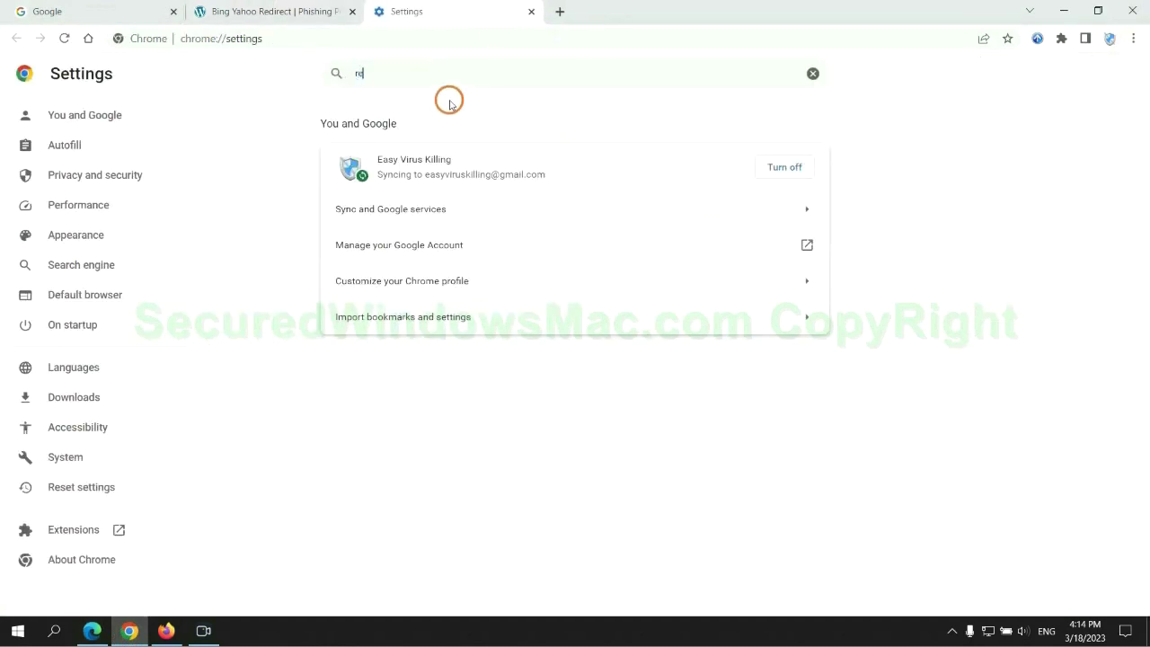
click(601, 395)
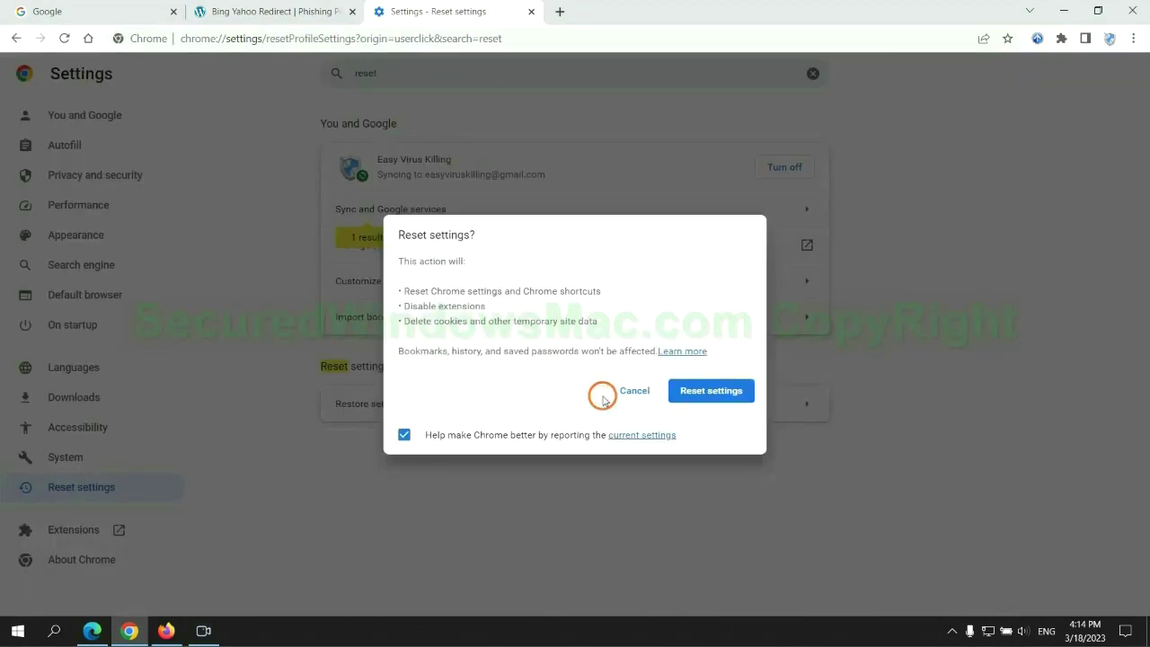
Step: Start Refresh Firefox from Troubleshooting Information, then highlight the guide's SpyHunter closing note in Chrome
click(165, 629)
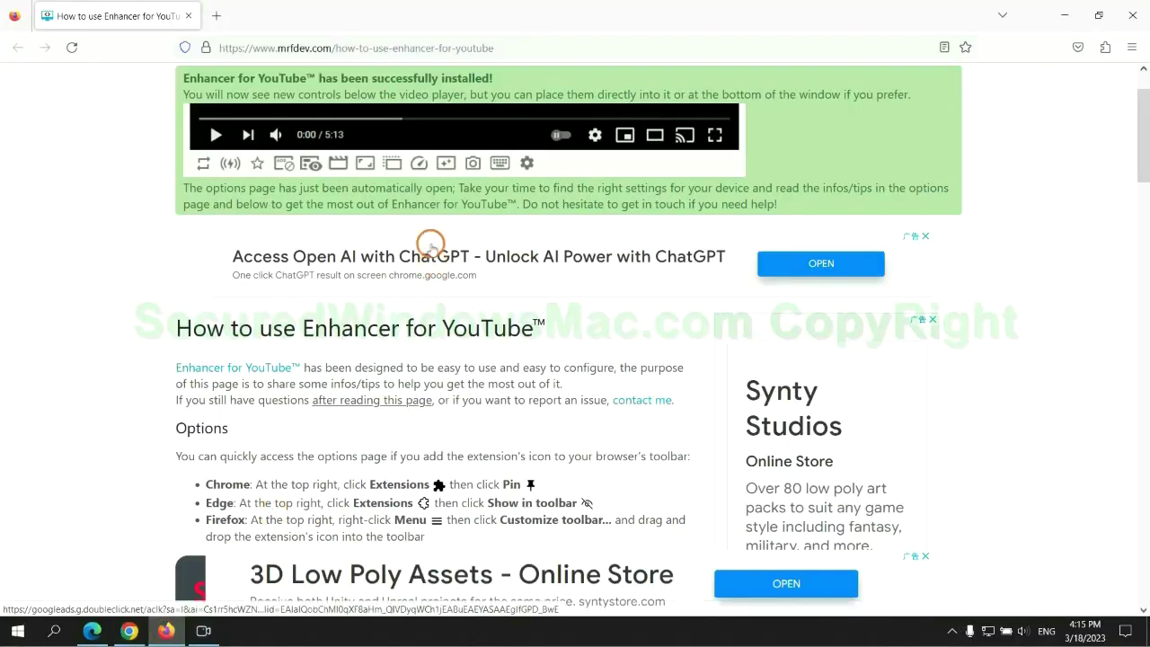
click(1131, 47)
click(976, 459)
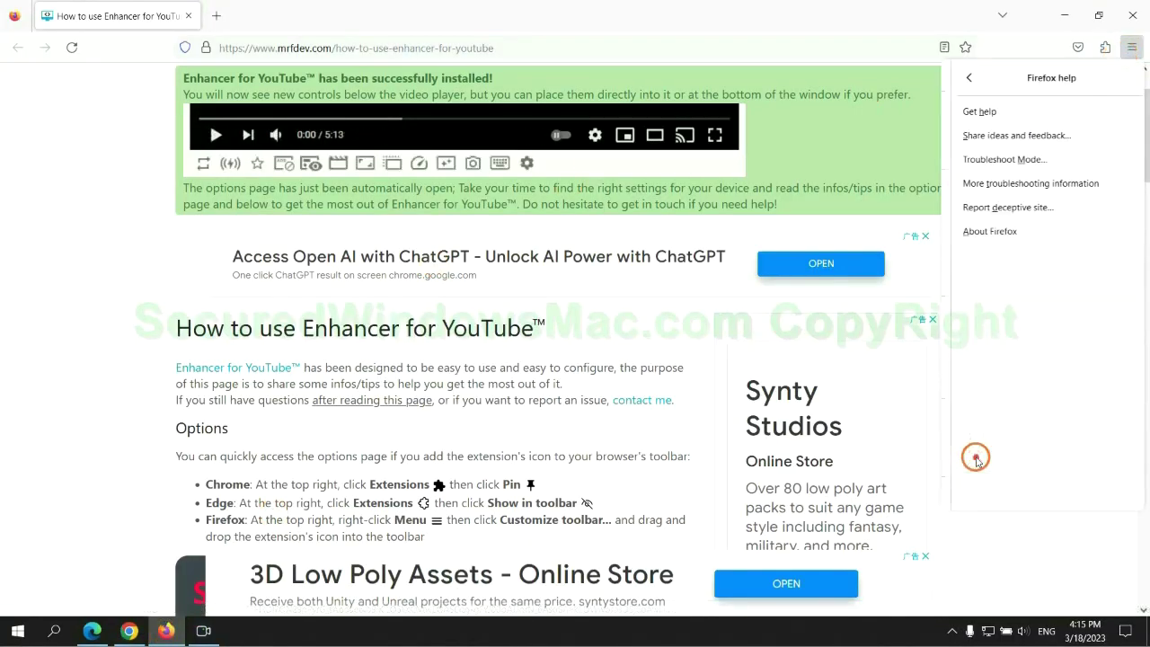
click(1025, 183)
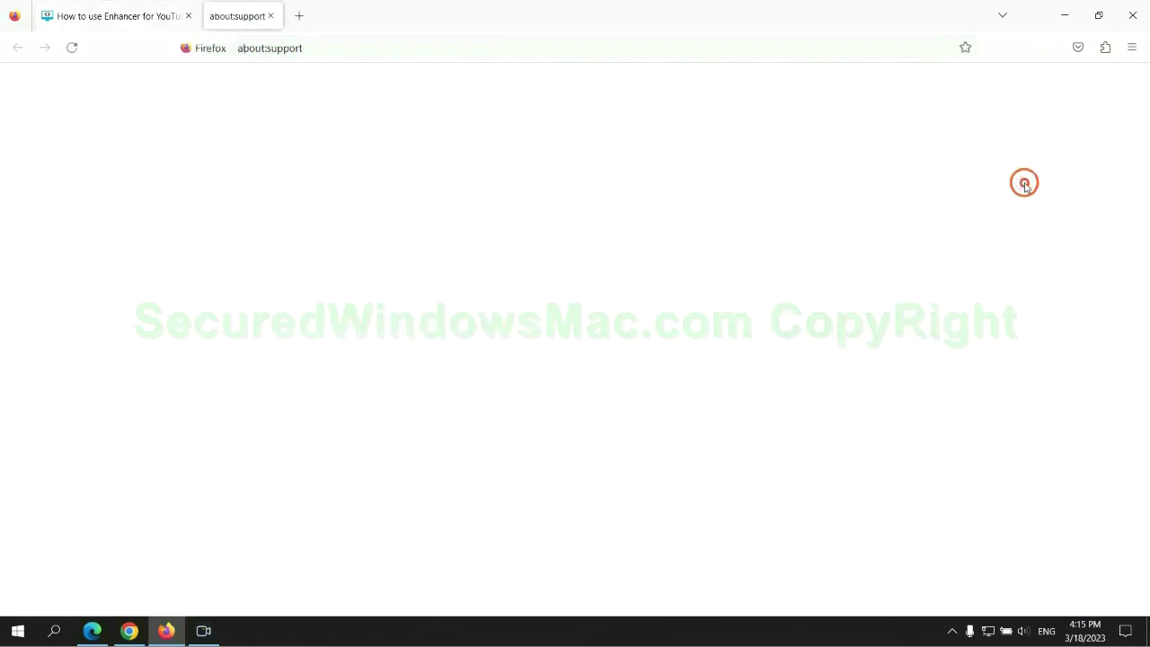
click(787, 171)
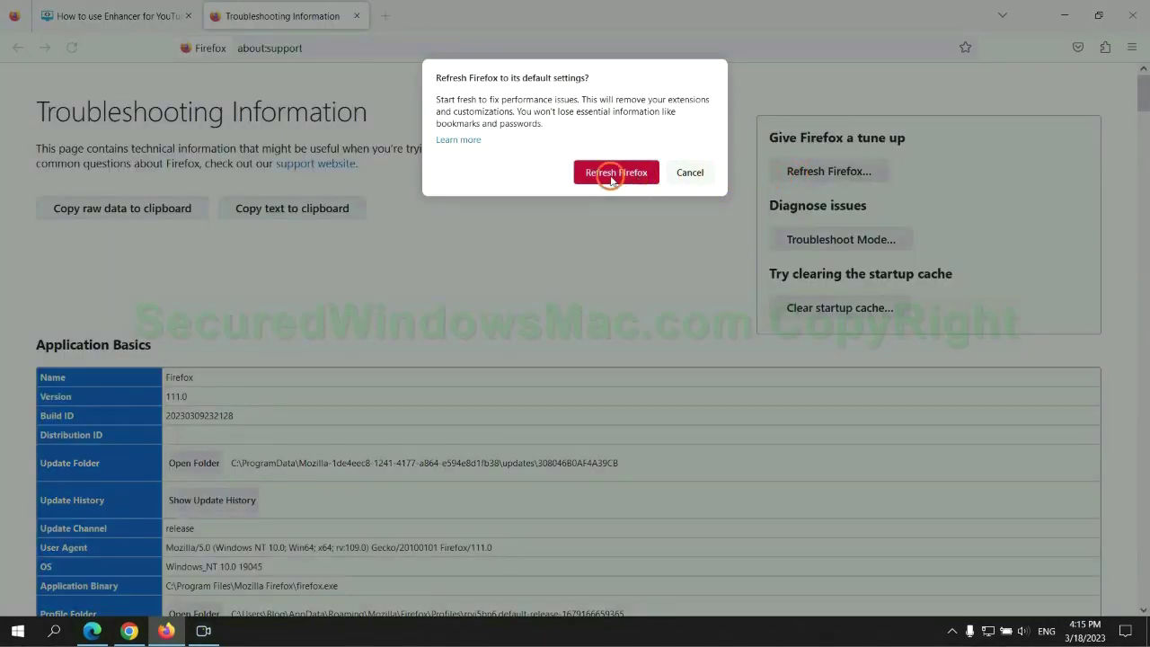
click(130, 630)
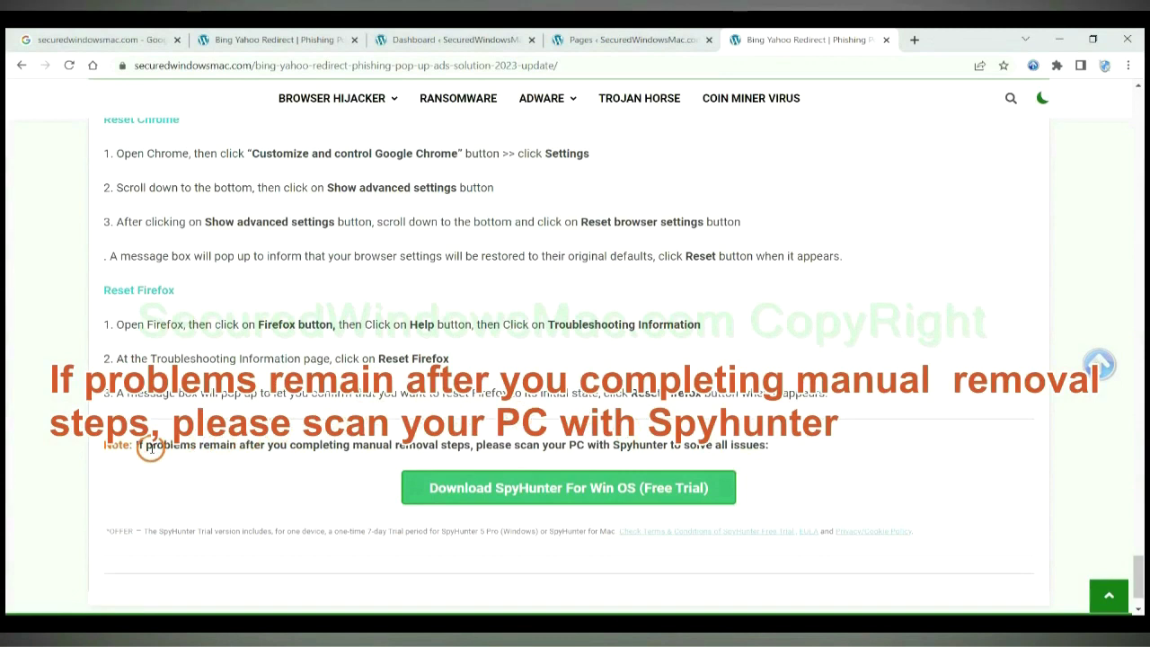
drag(137, 444, 247, 451)
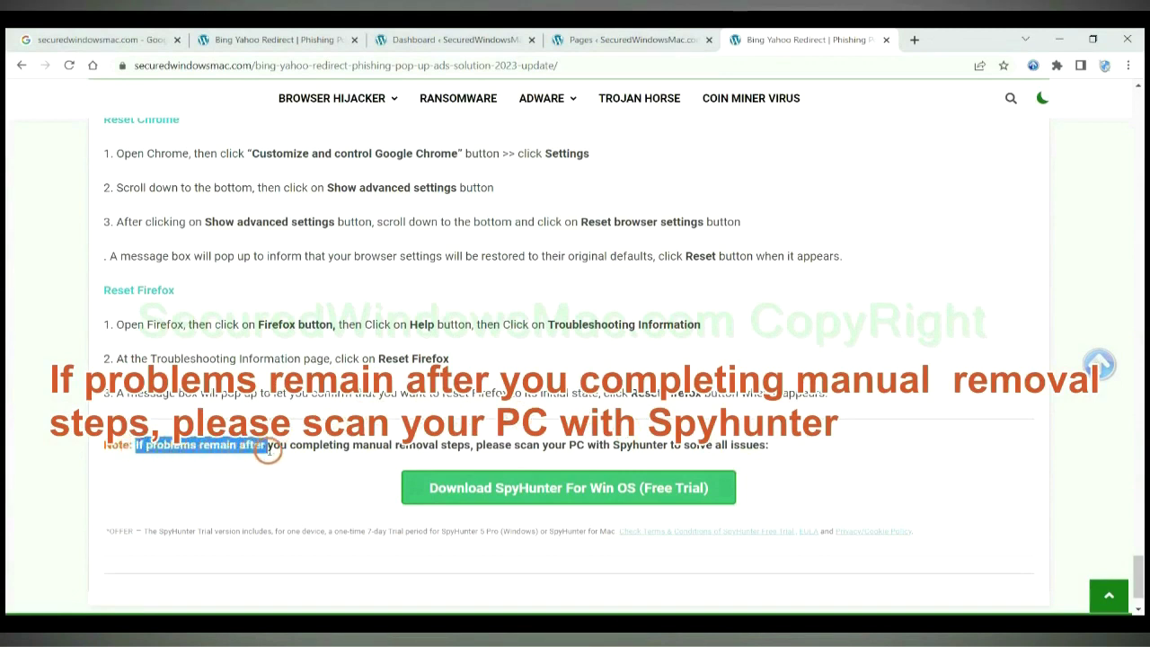